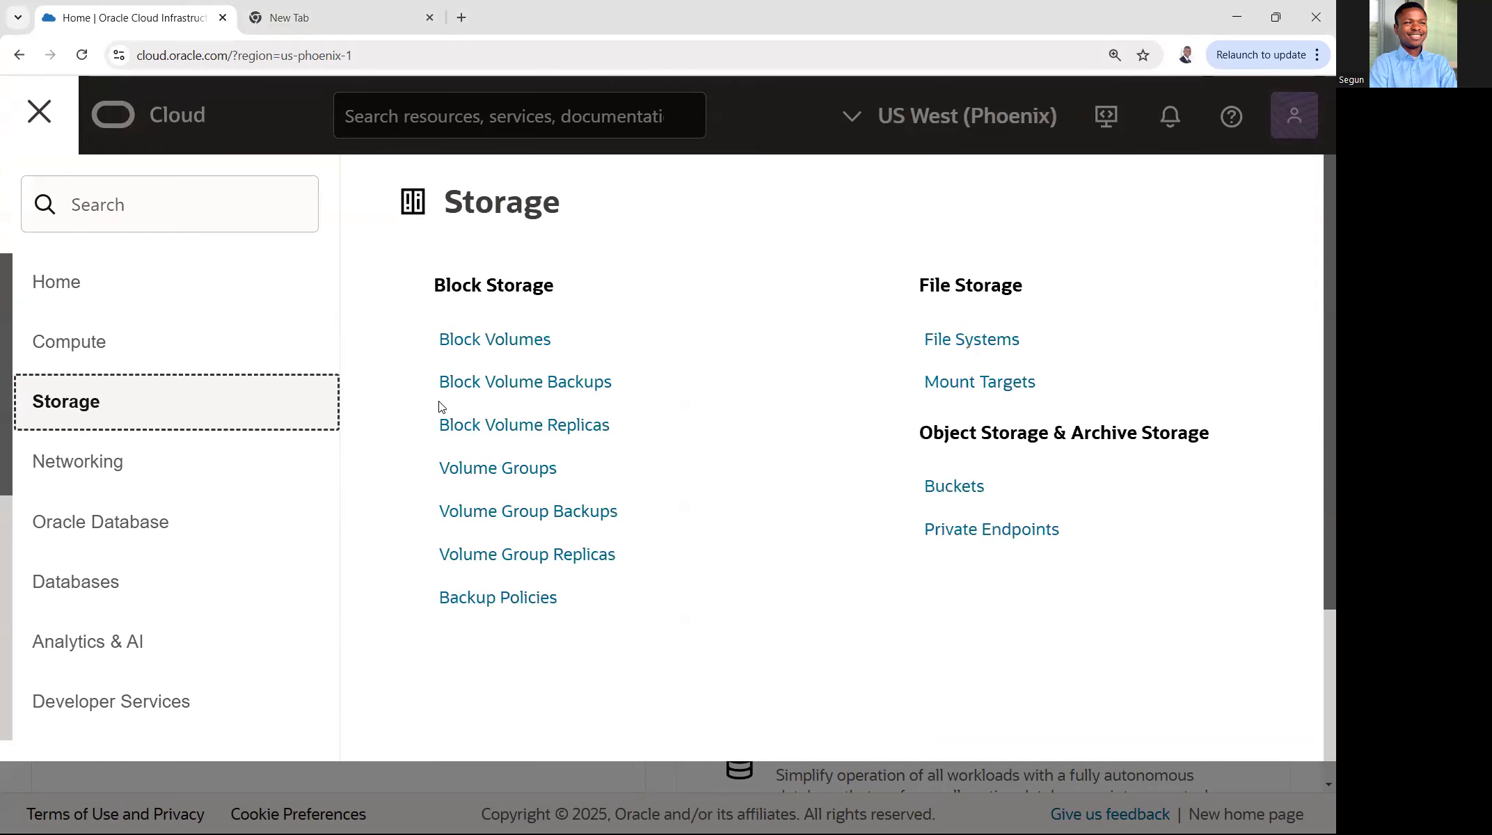
- Create an Object Storage bucket named bucket-standard in the resourcesStorage compartment with the Standard default storage tier
left_click(964, 487)
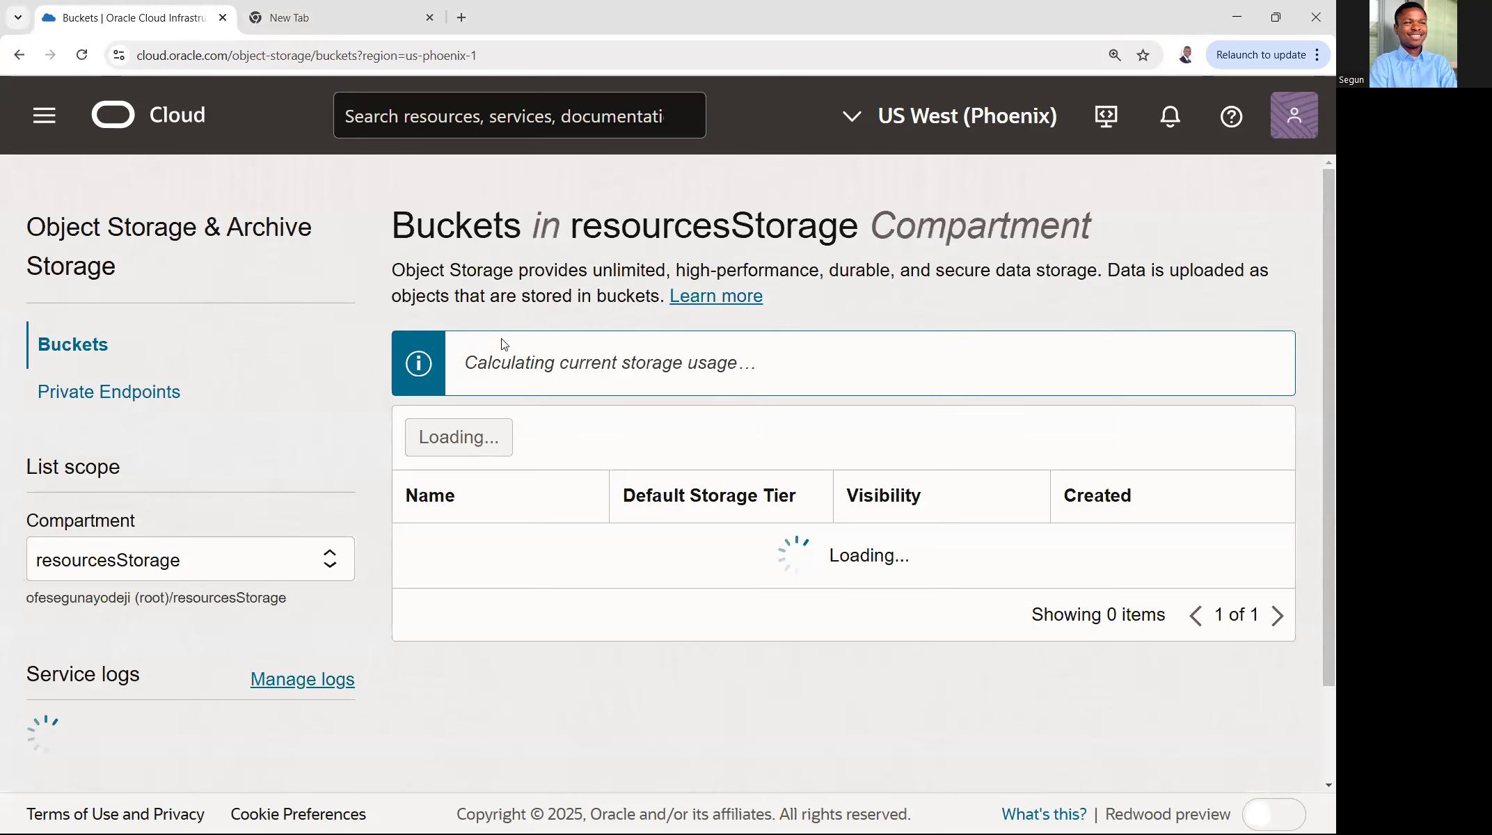
left_click(476, 518)
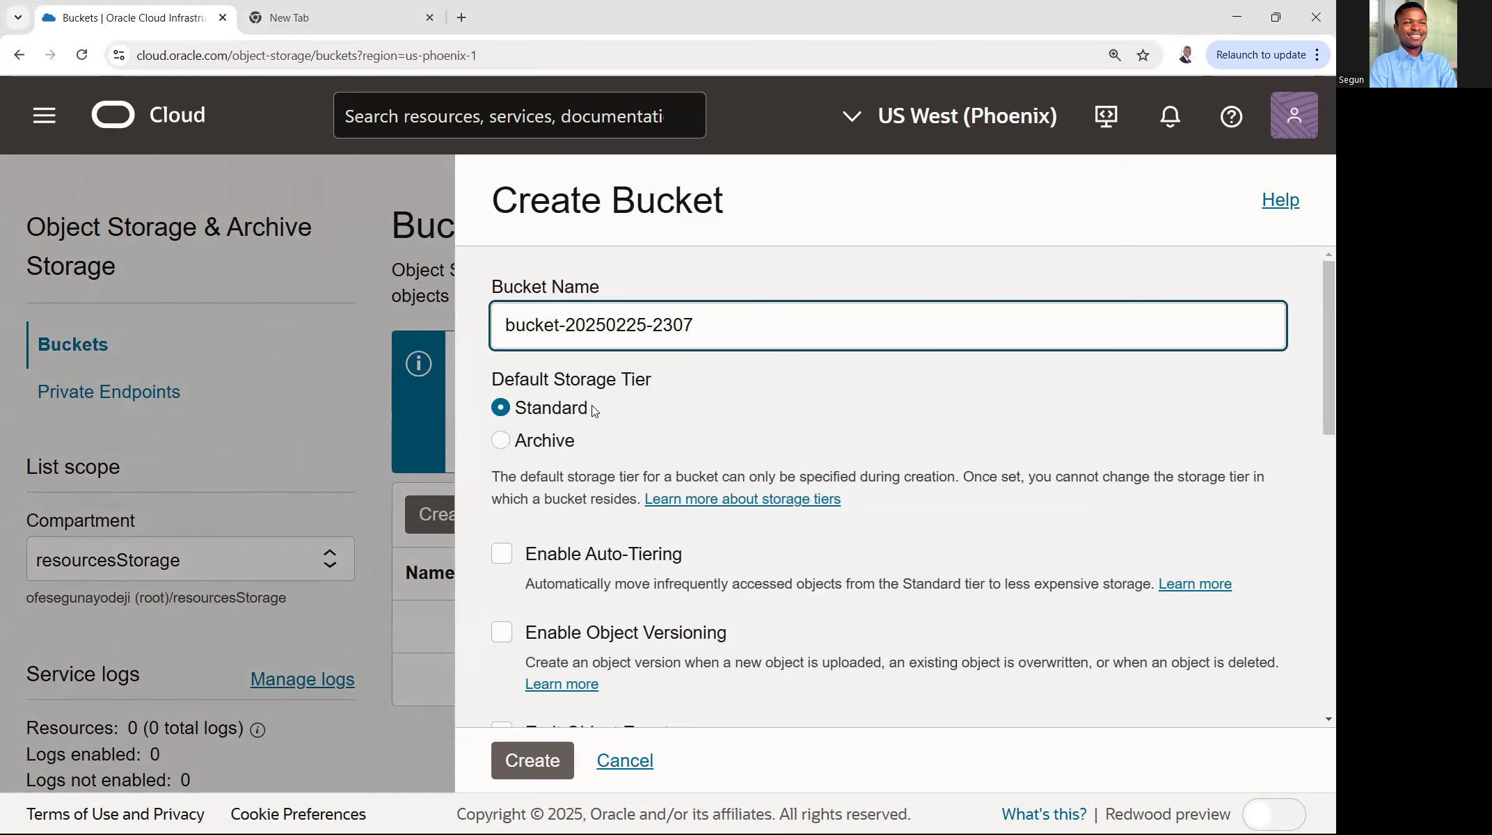
double_click(522, 411)
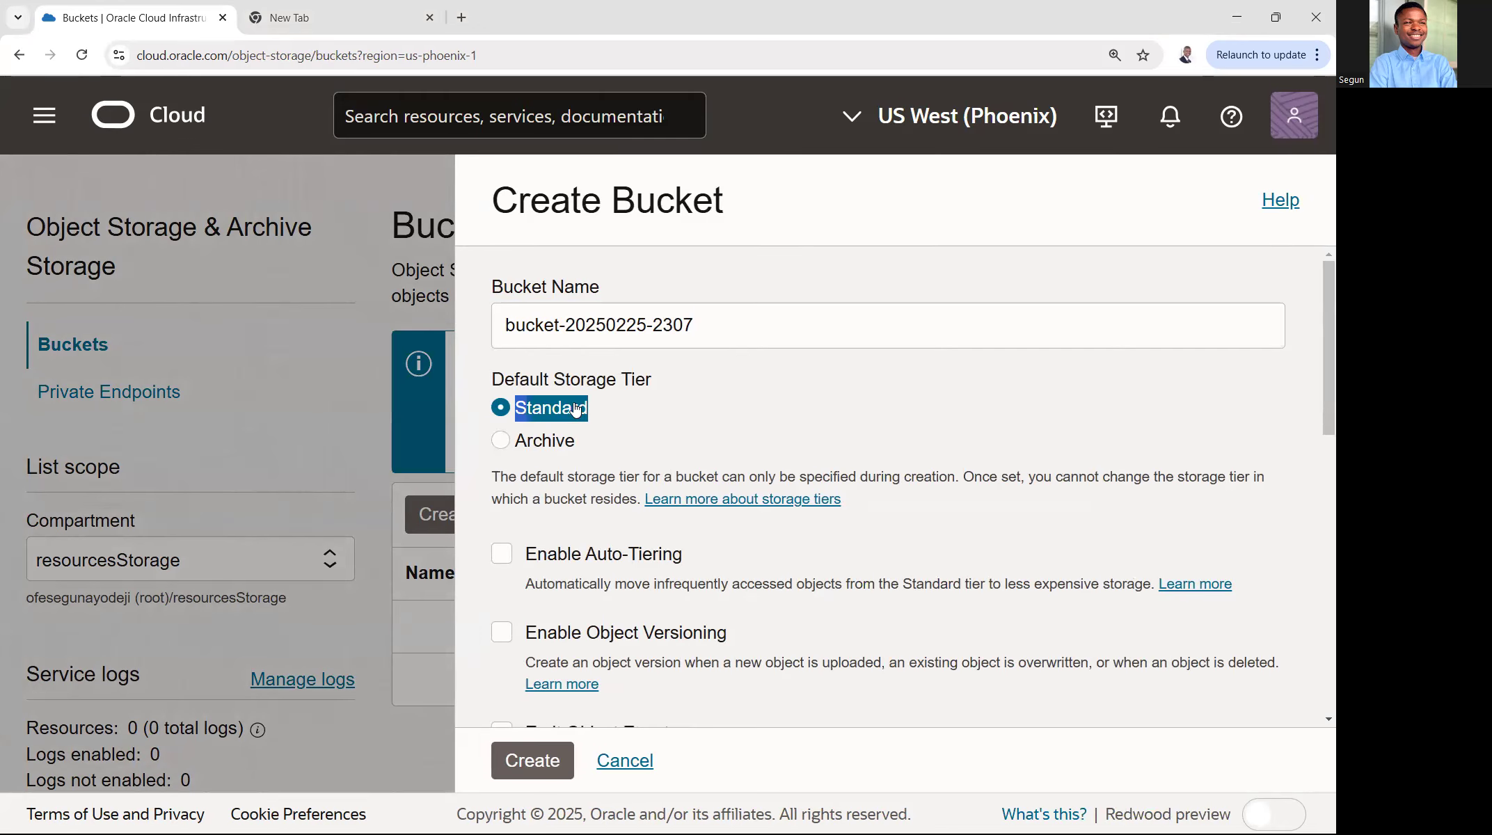
left_click_drag(575, 445, 514, 446)
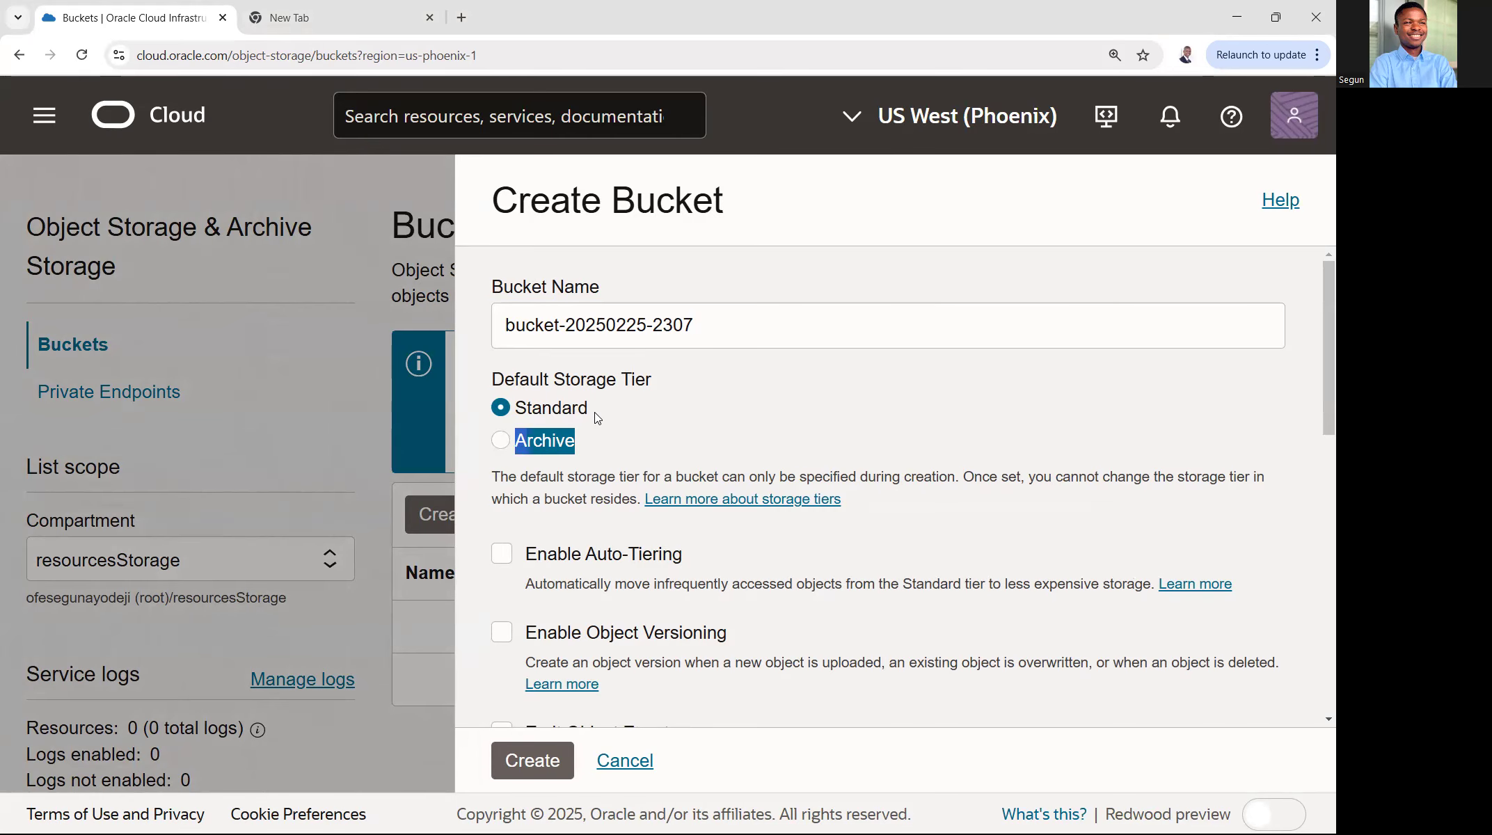
left_click_drag(696, 325, 567, 323)
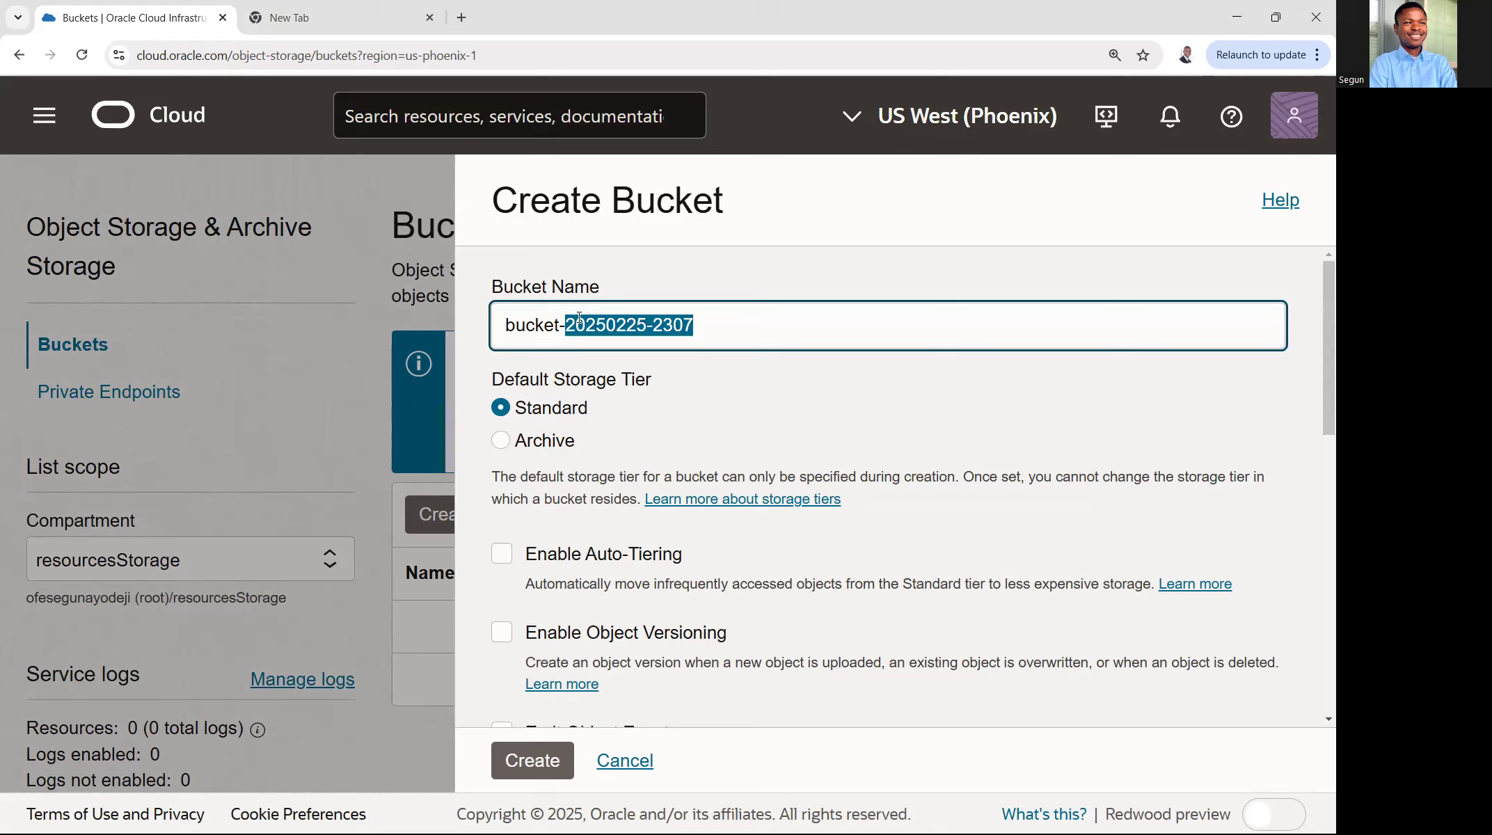
type("stan")
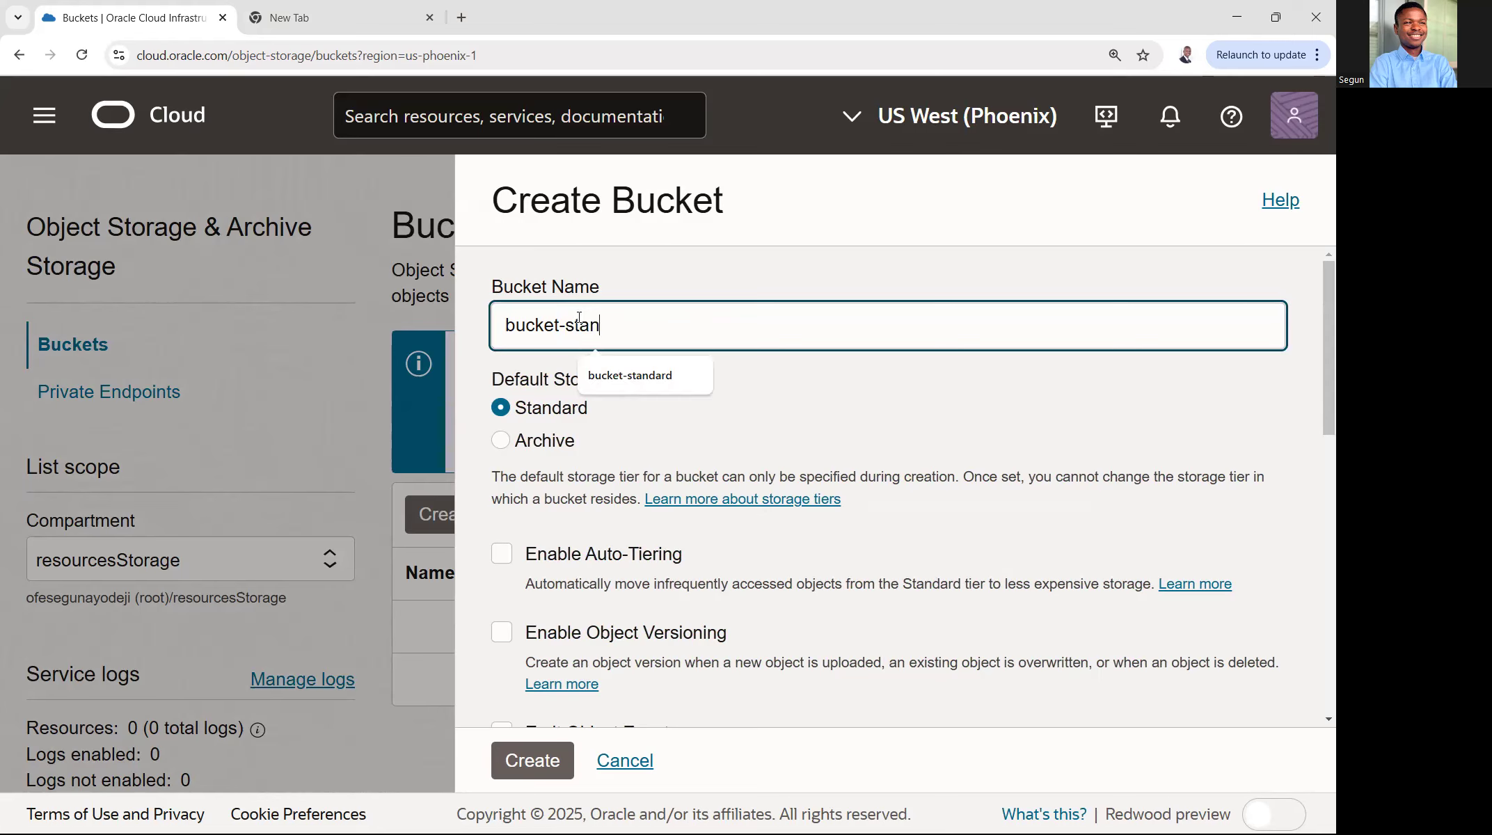
type("dard")
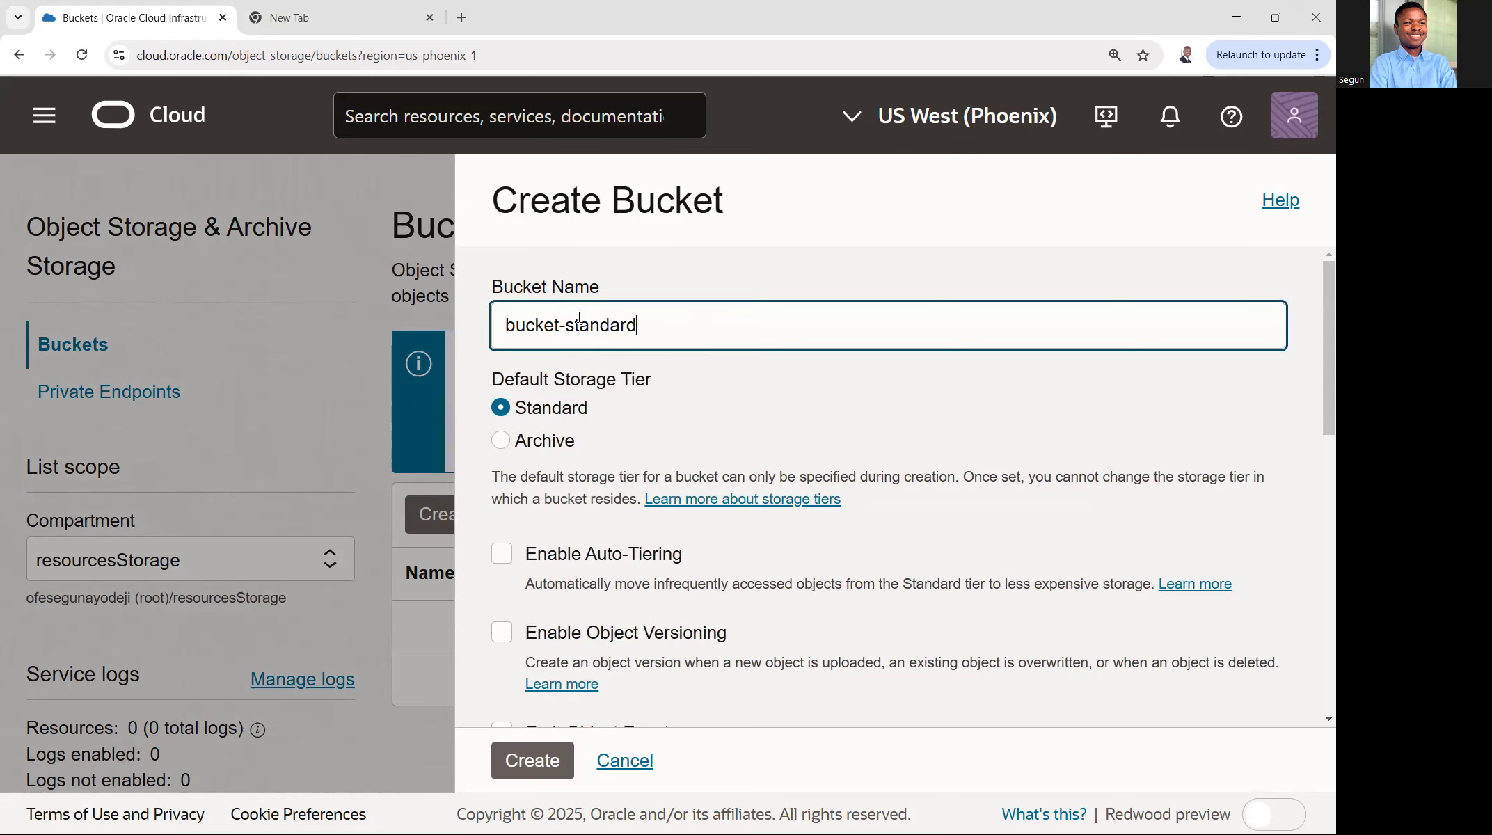
scroll(855, 371, "down", 4)
left_click(531, 761)
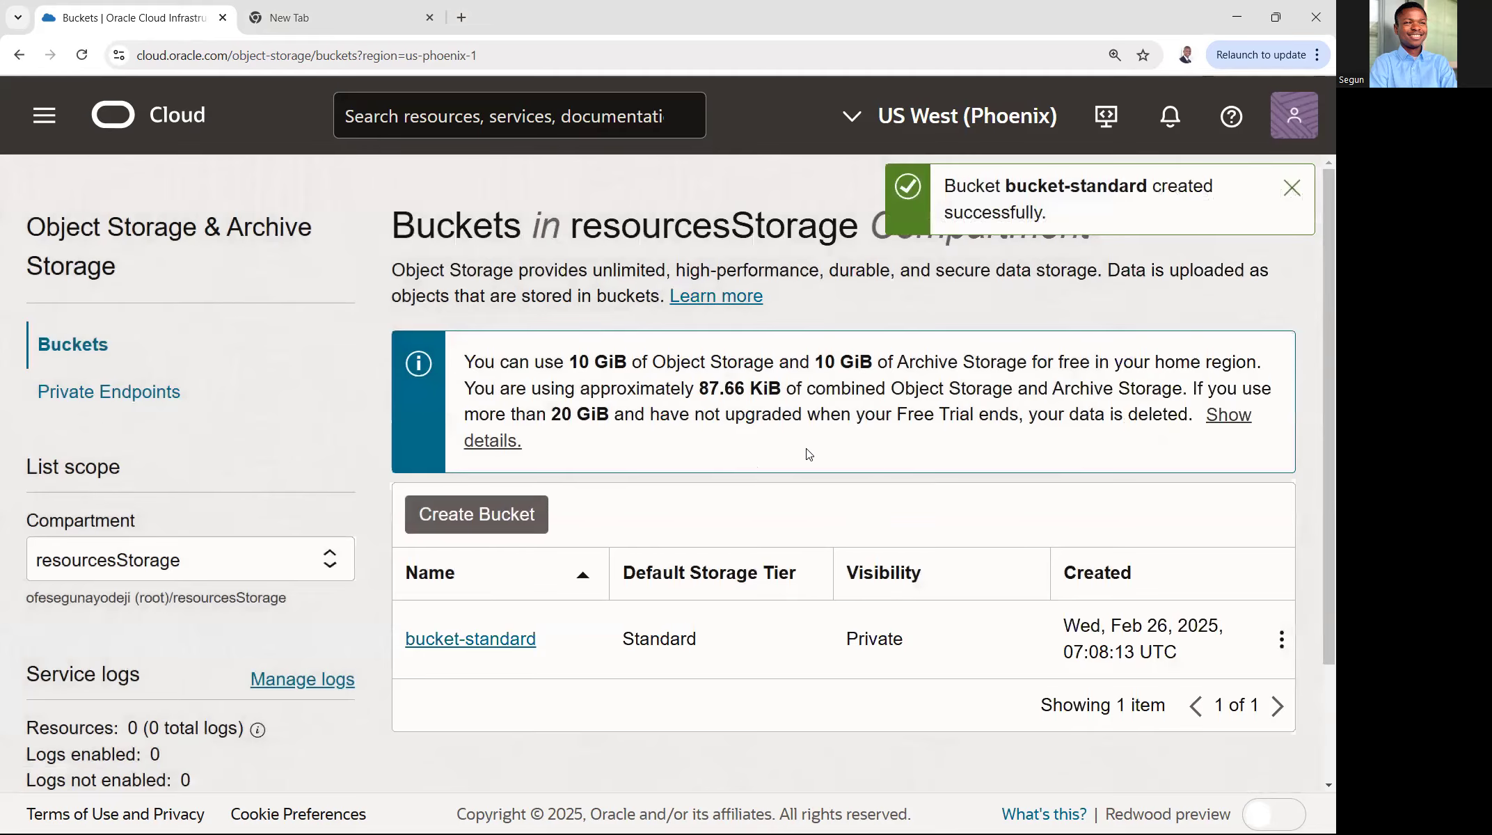
- Check the visibility of bucket-standard in the bucket list and open its details
scroll(808, 452, "down", 2)
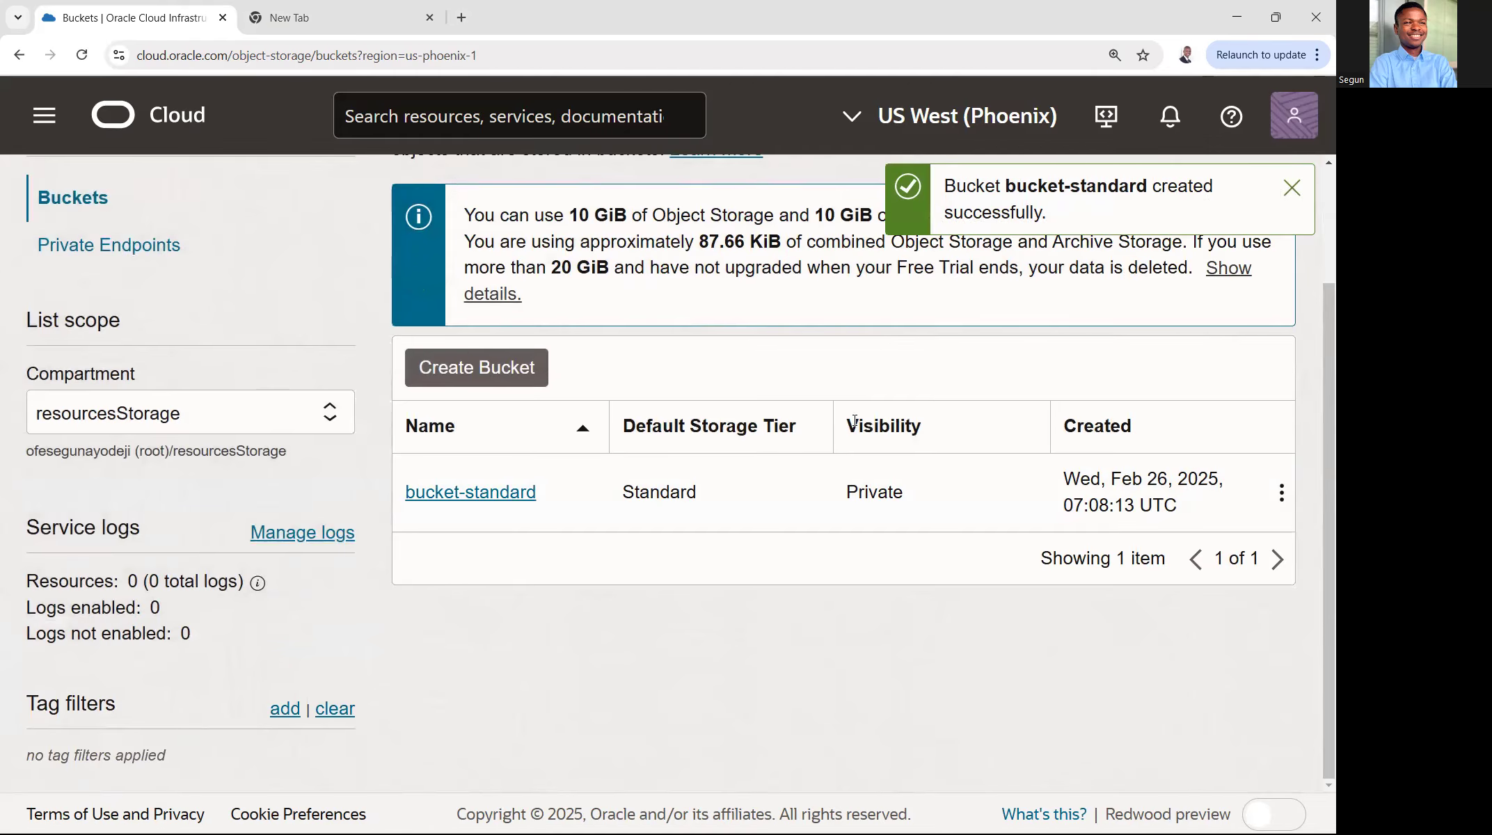
left_click_drag(855, 421, 949, 427)
left_click_drag(906, 499, 842, 493)
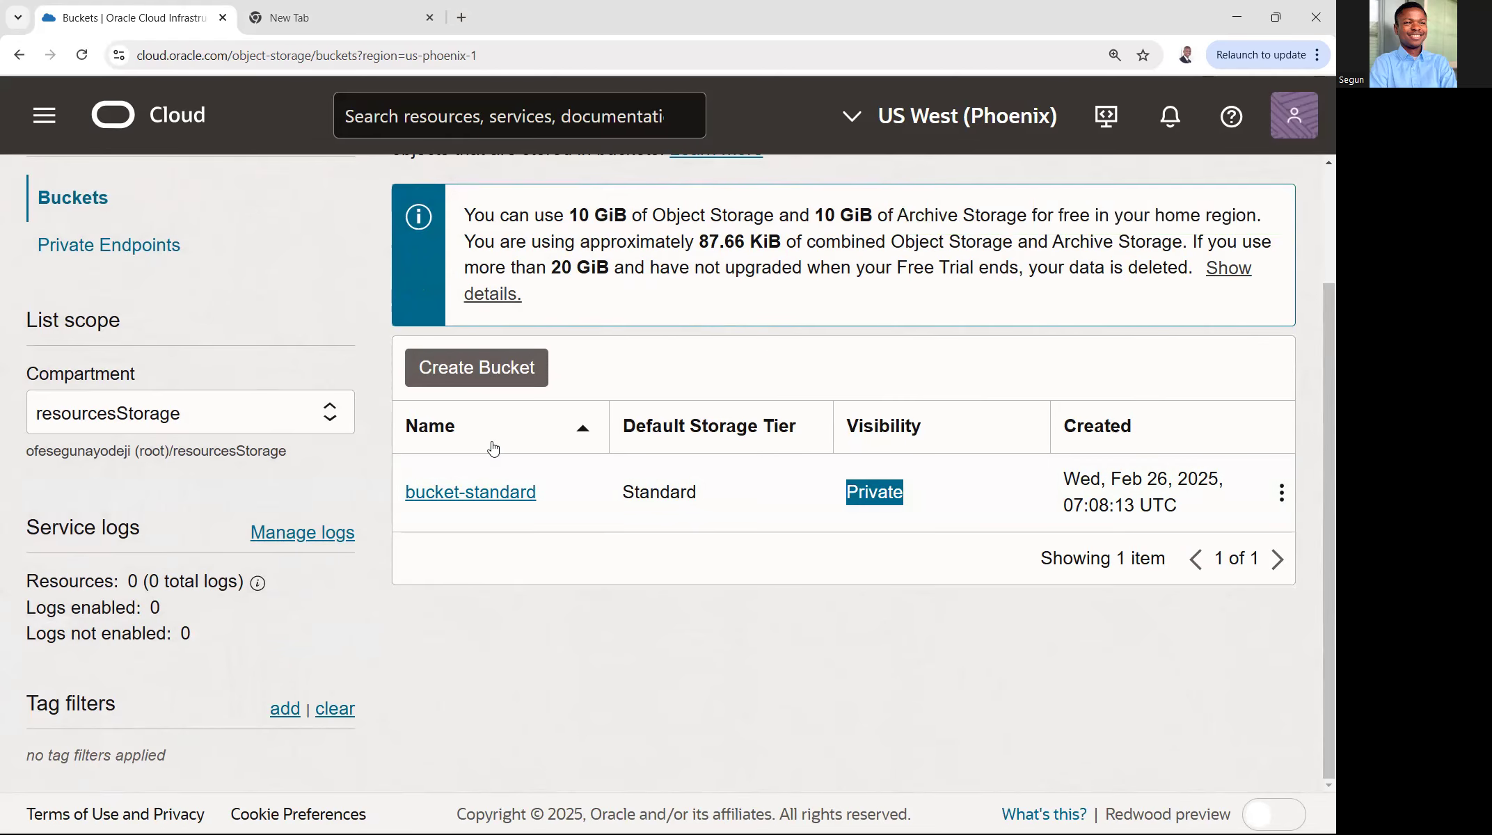
left_click(488, 494)
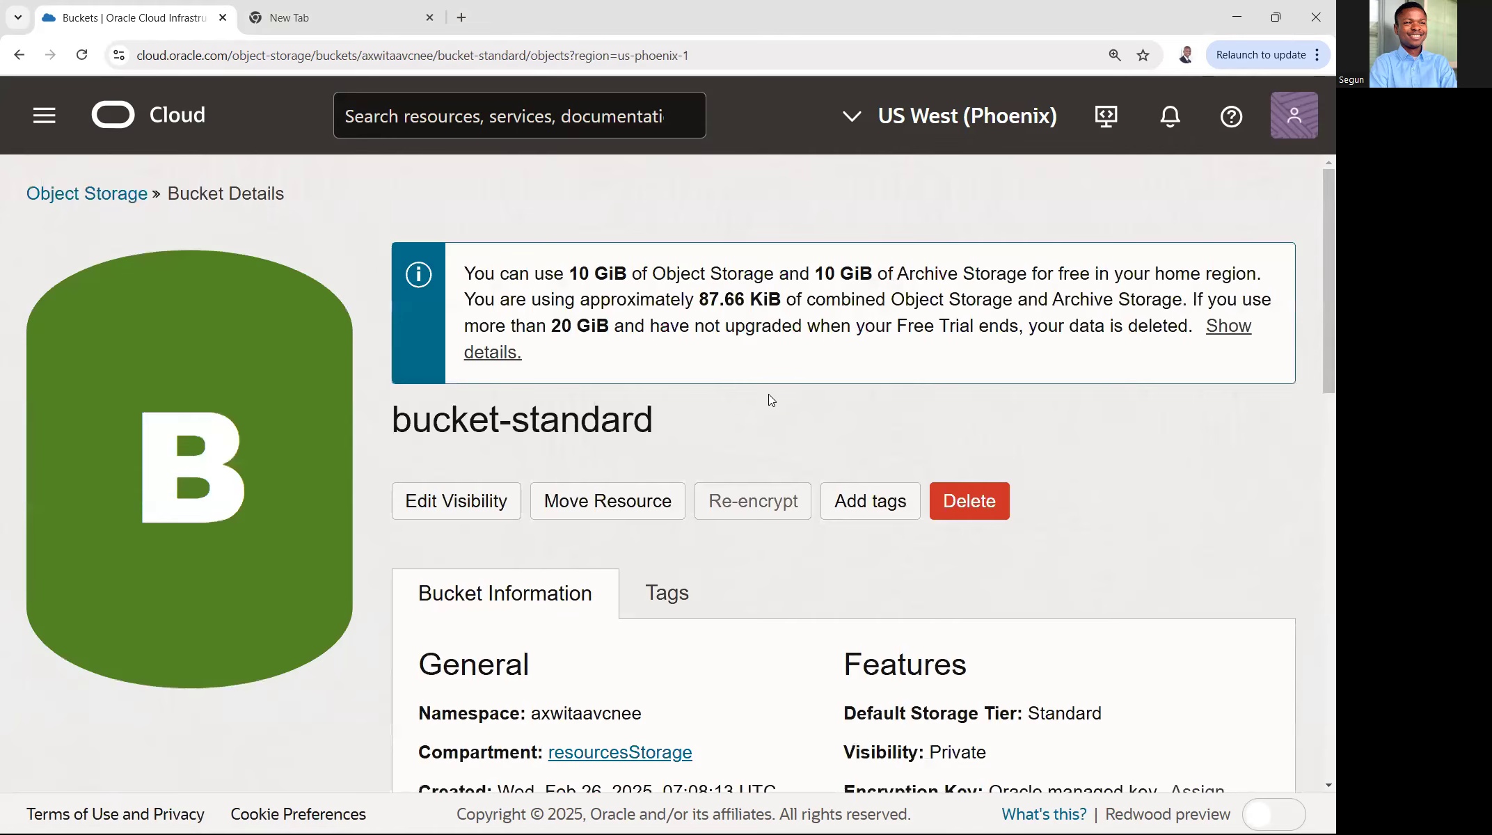
- Start an object upload to bucket-standard and choose terraform2.jpg from the computer
scroll(770, 394, "down", 5)
scroll(525, 407, "down", 5)
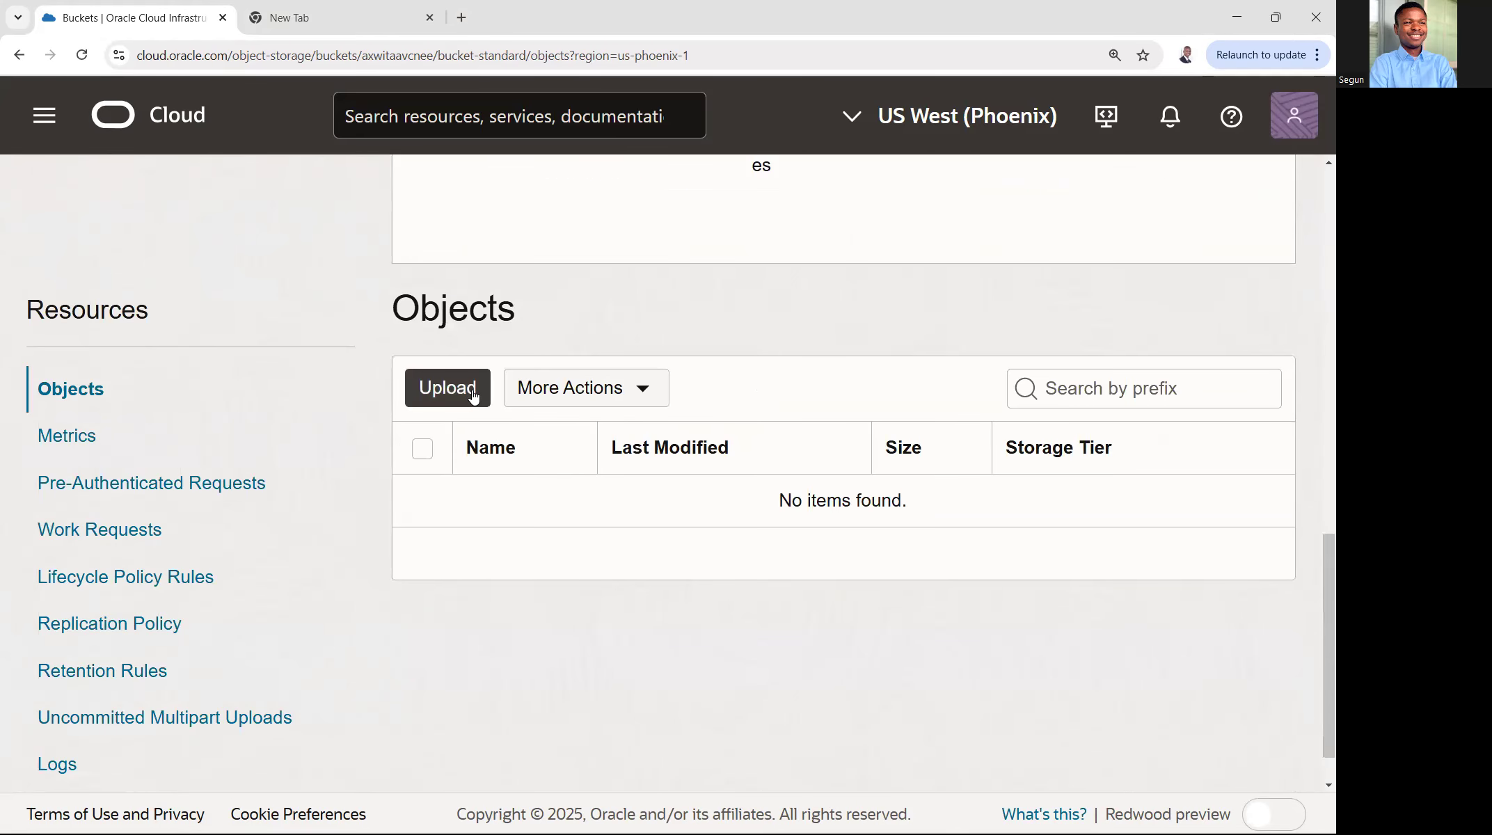
left_click_drag(515, 314, 391, 314)
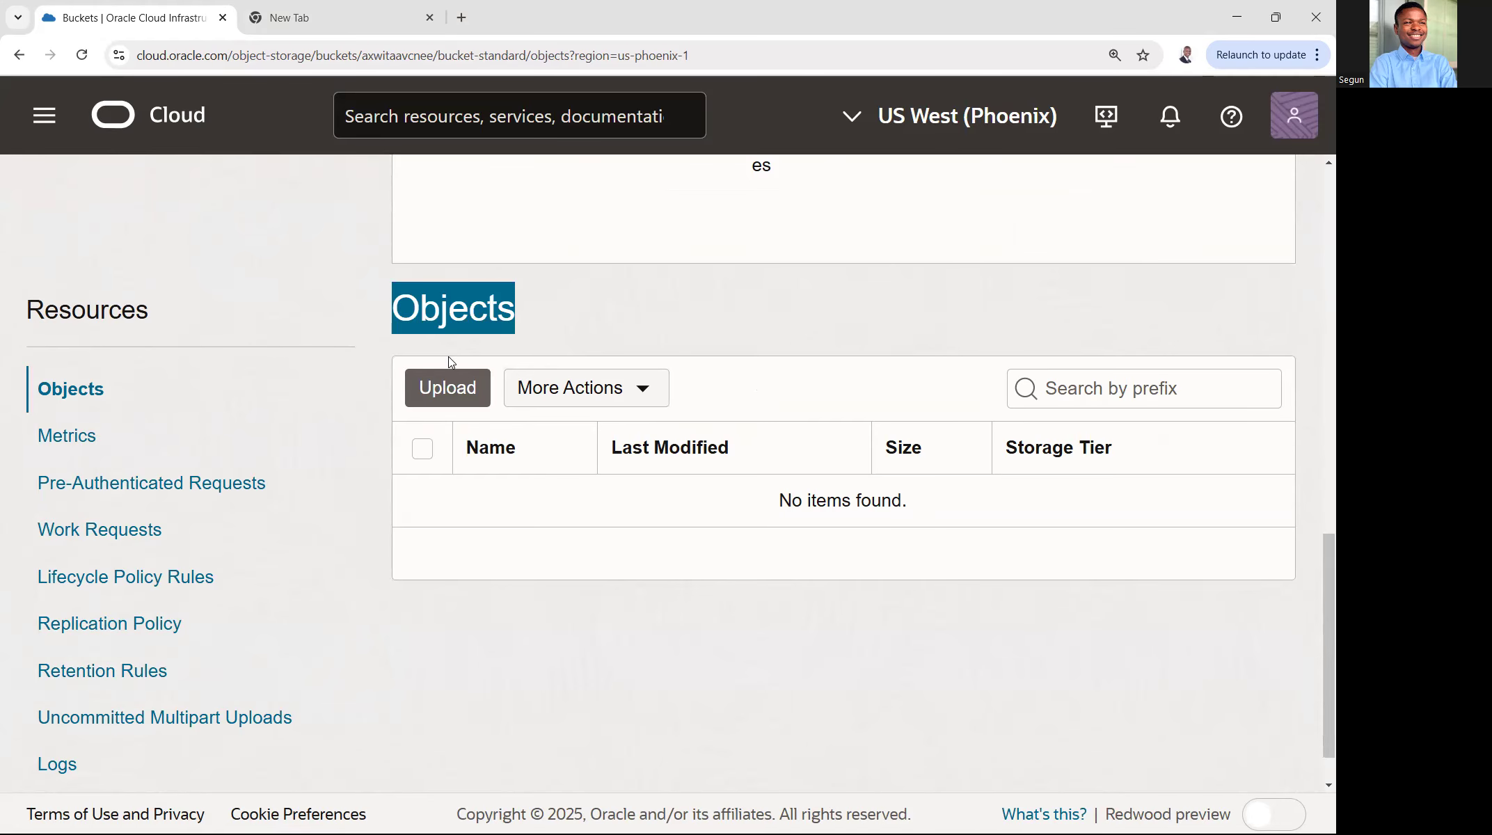
left_click(465, 391)
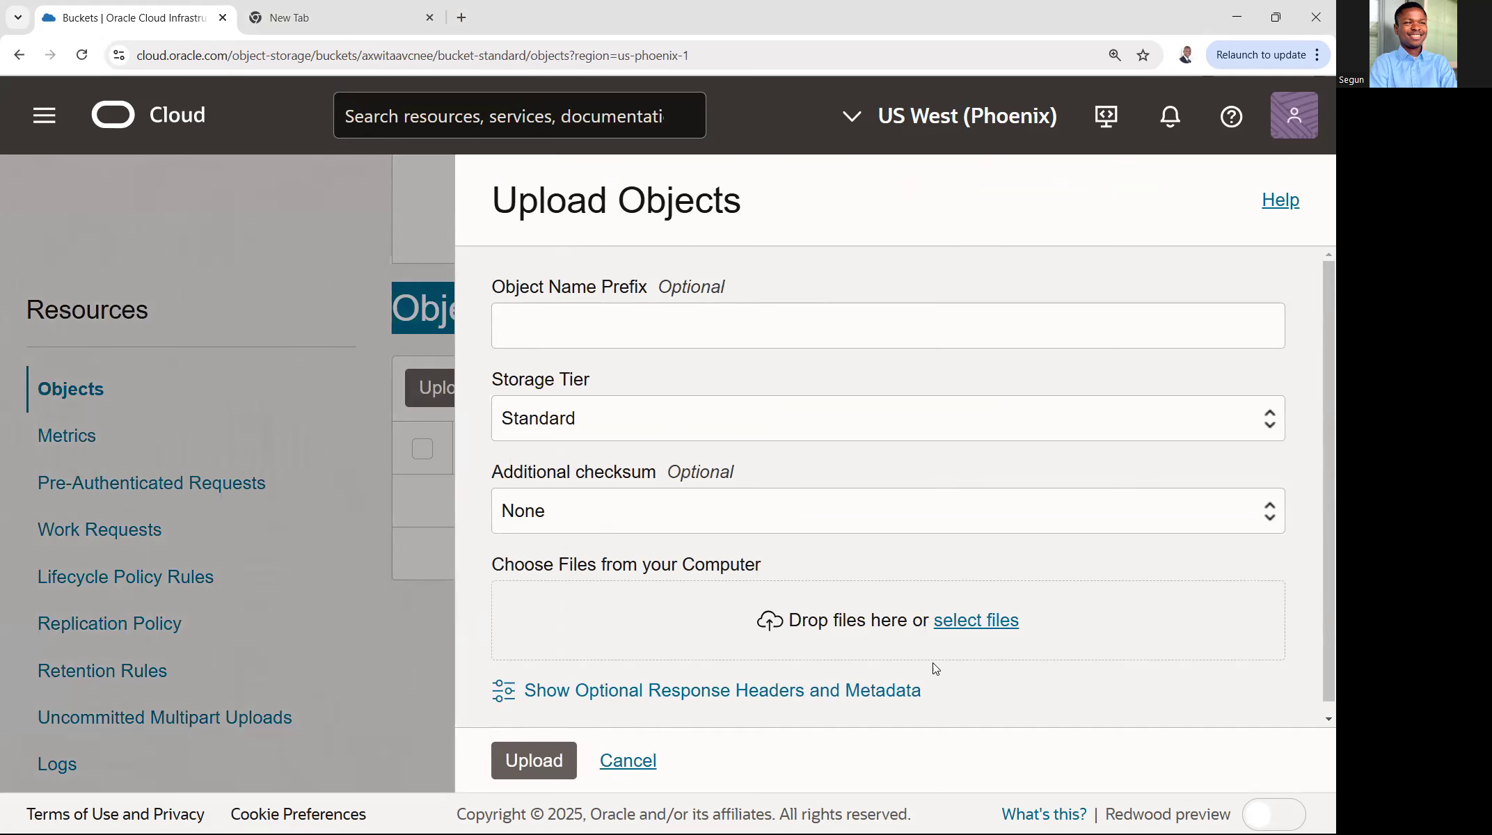
left_click(974, 618)
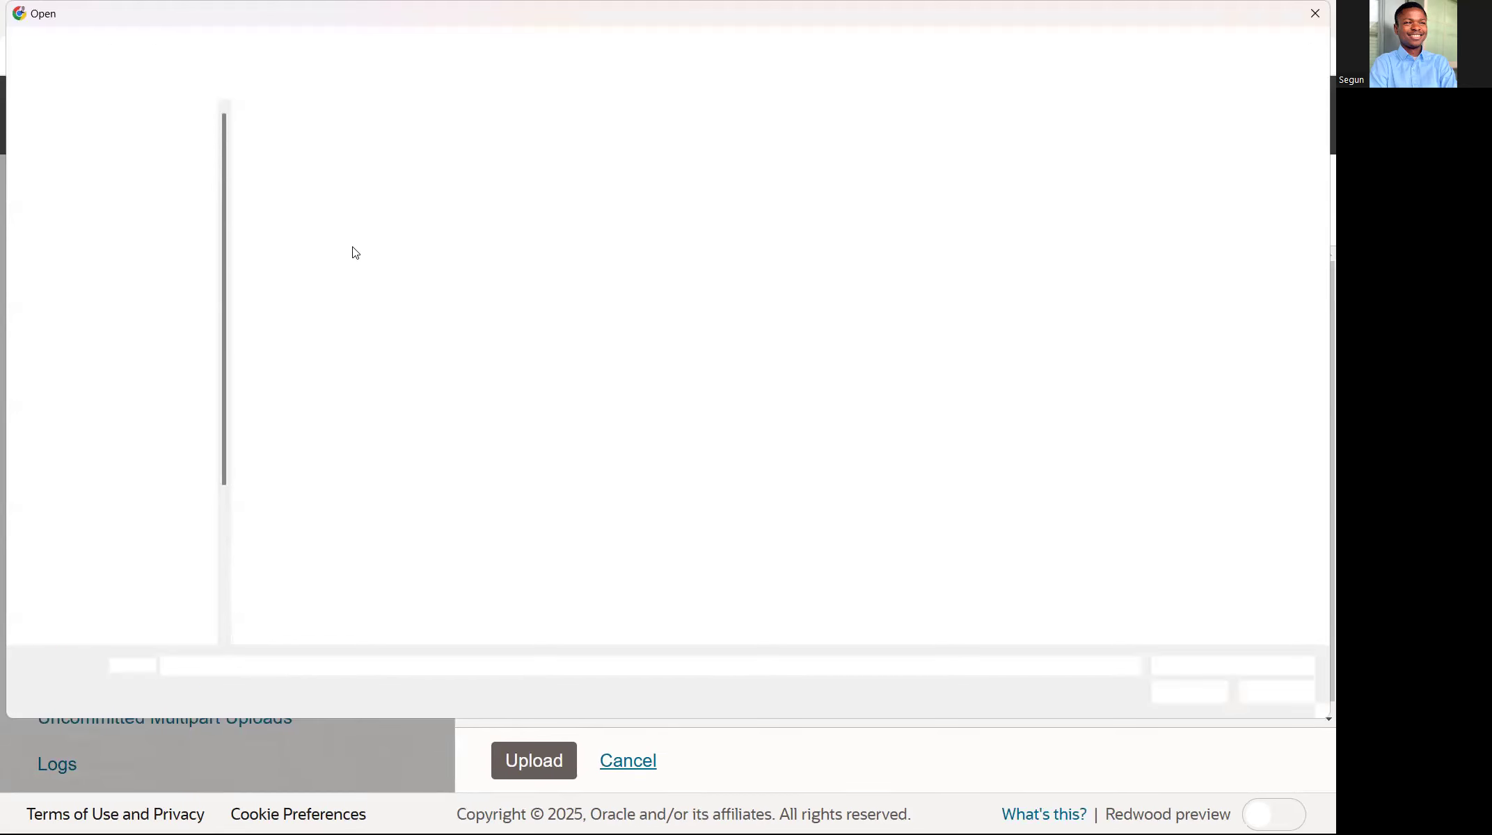
left_click(717, 432)
left_click(1180, 698)
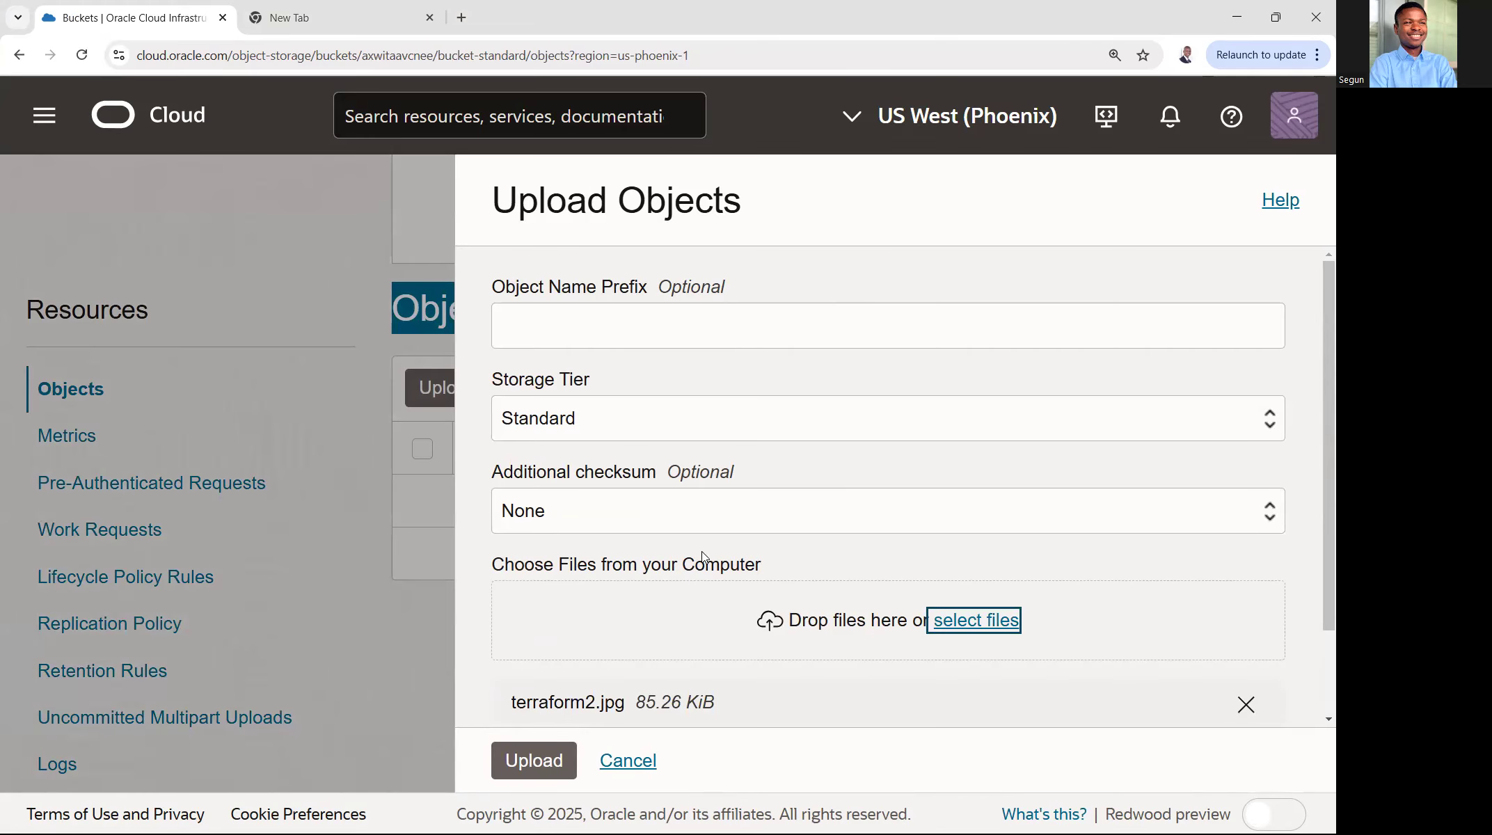
- Upload terraform2.jpg with the Standard storage tier and close the upload form
scroll(682, 624, "down", 2)
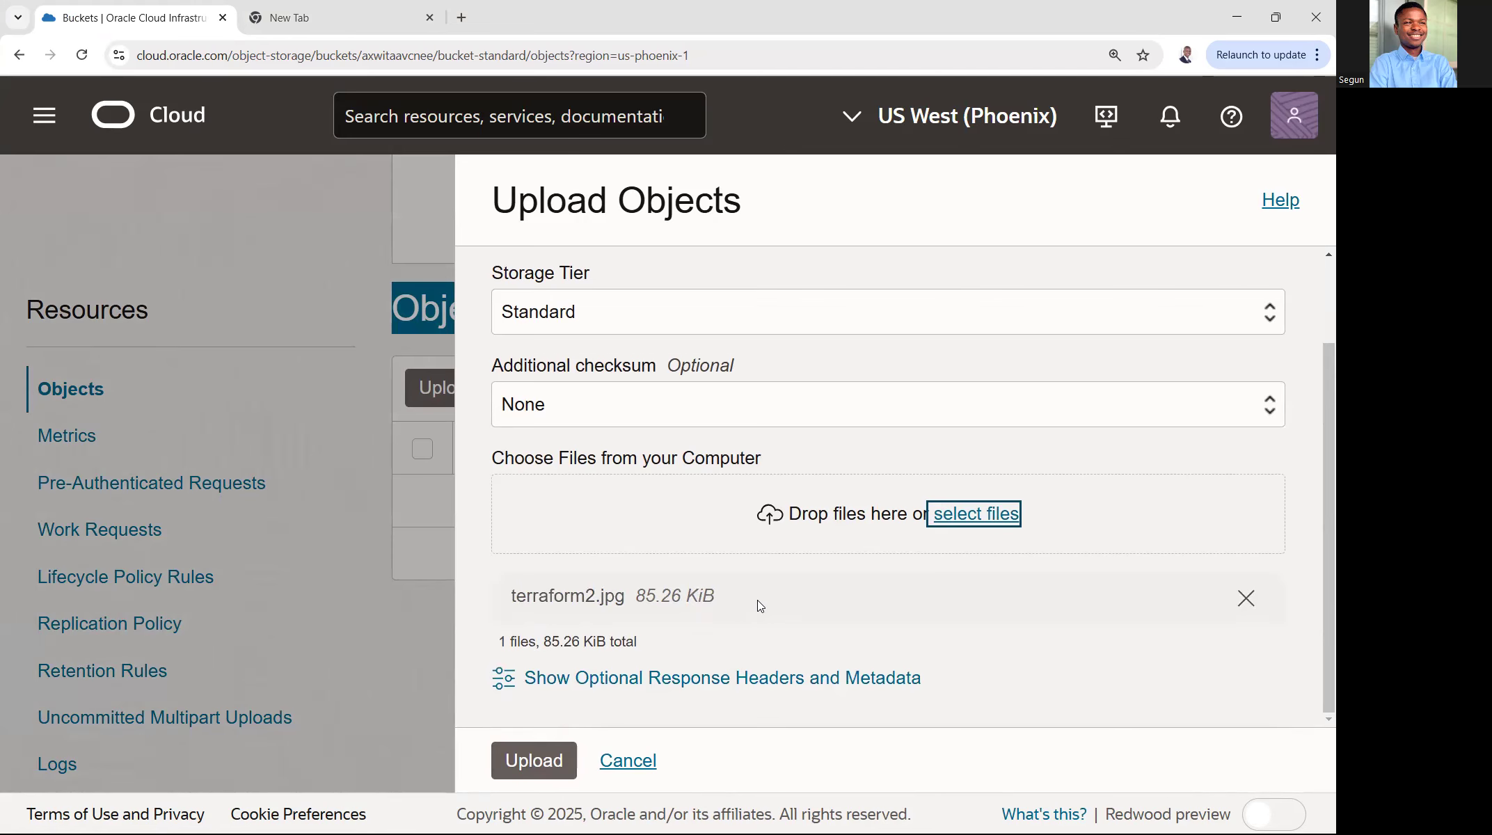
left_click_drag(710, 592, 532, 607)
left_click(533, 760)
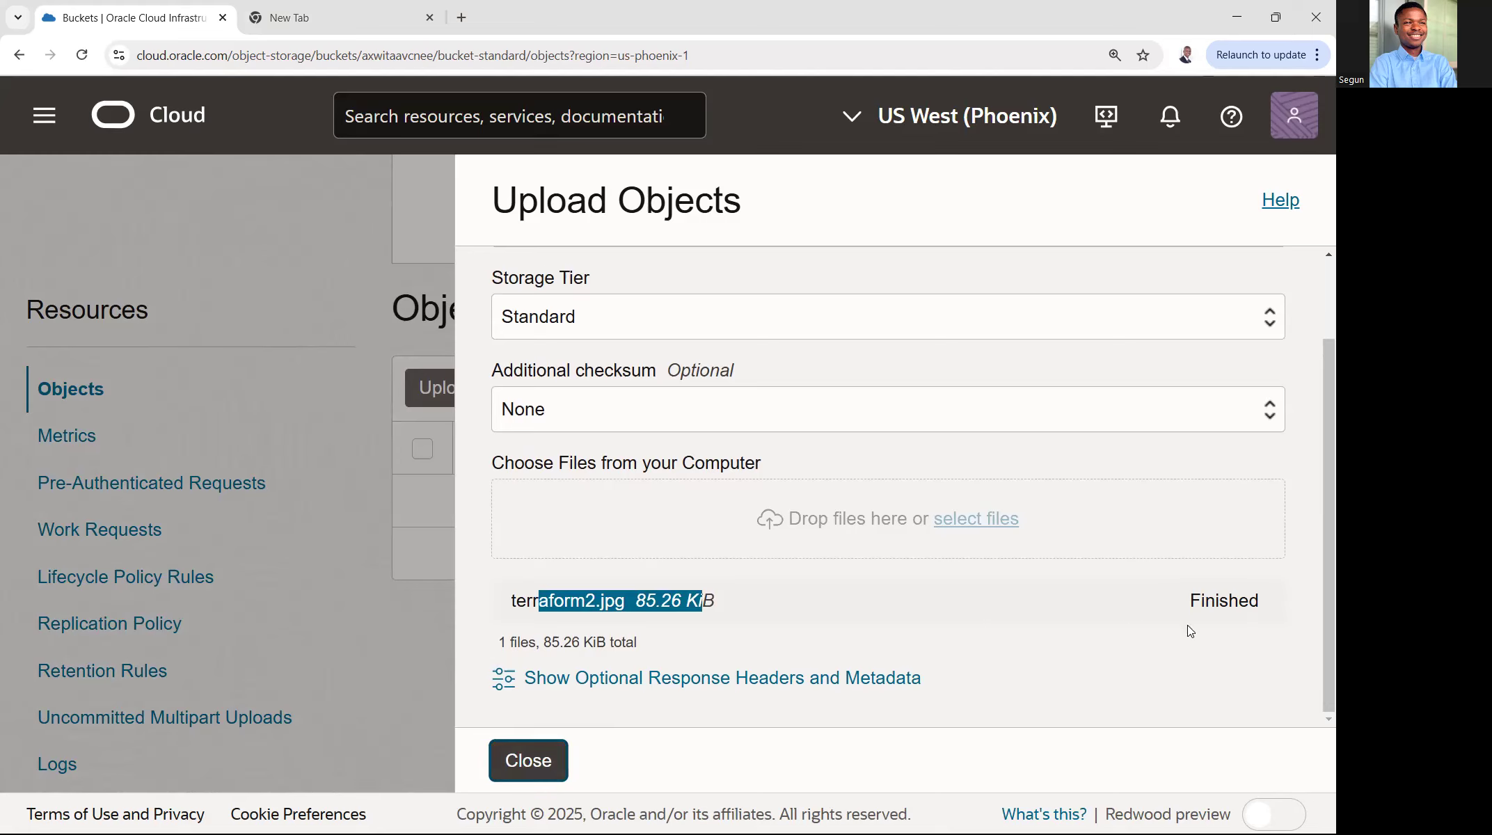
left_click_drag(1186, 601, 1273, 603)
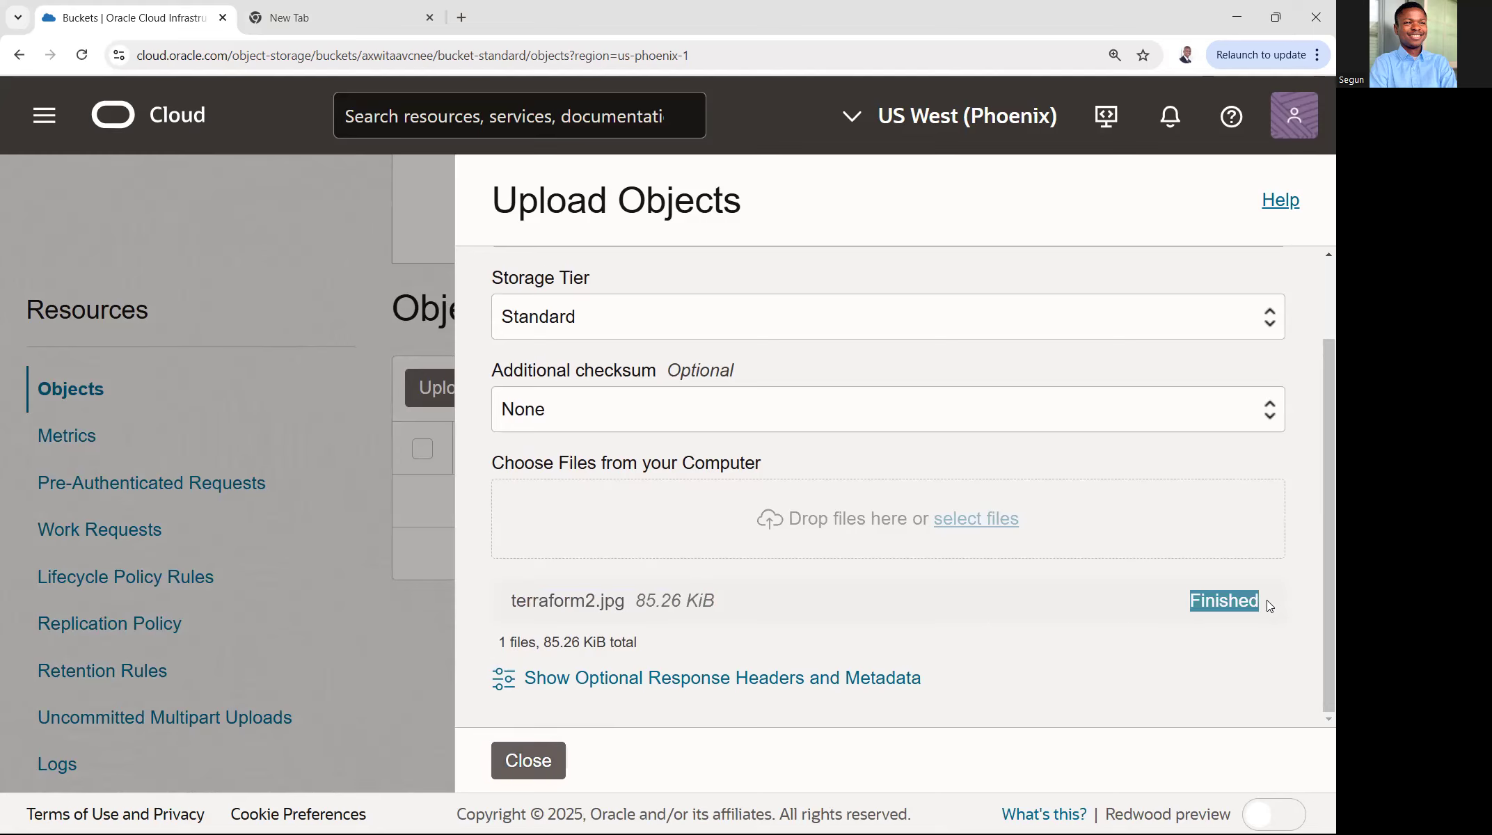
left_click(1147, 601)
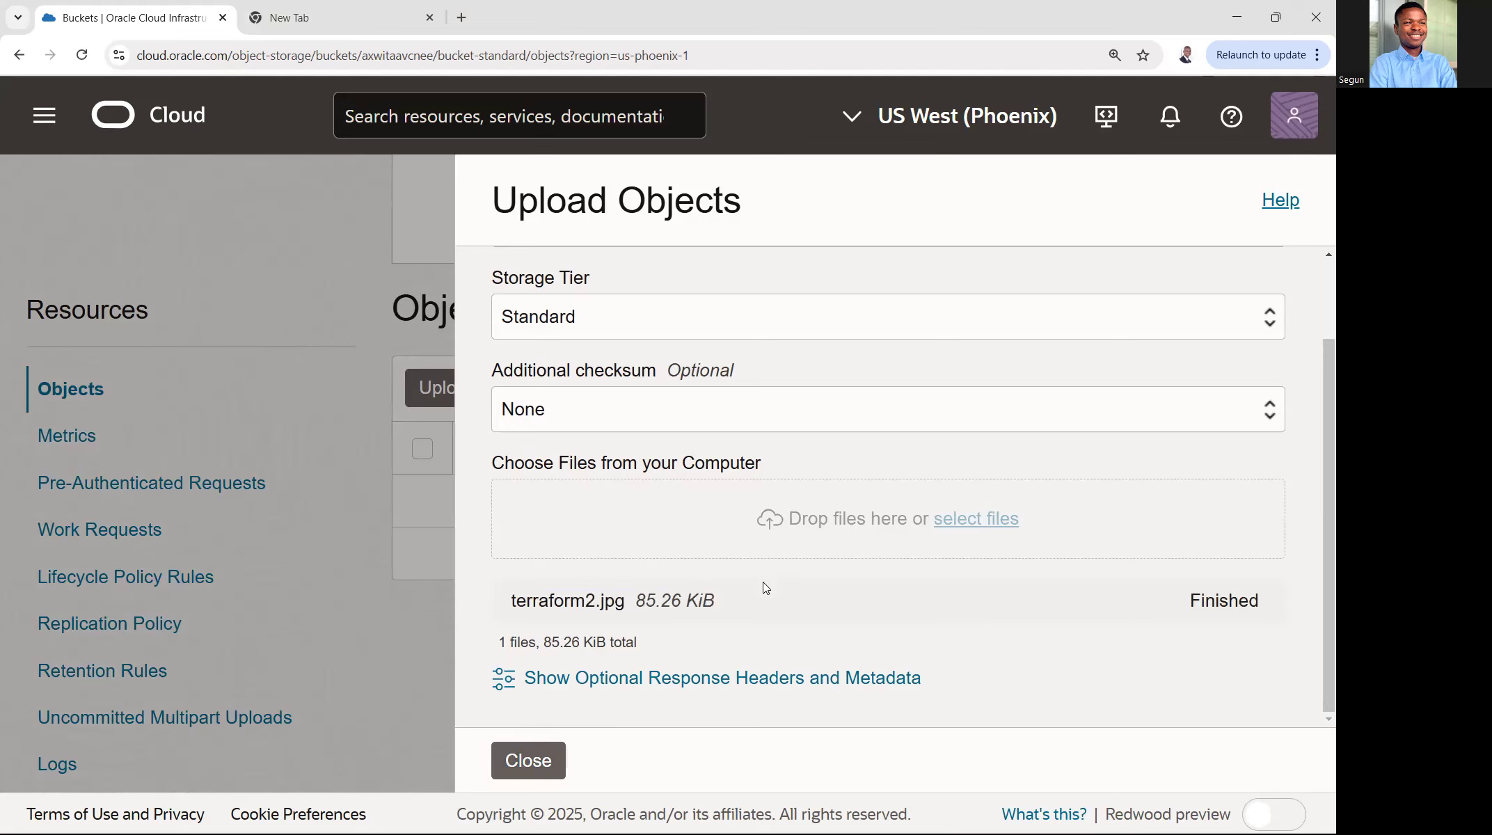
left_click(528, 760)
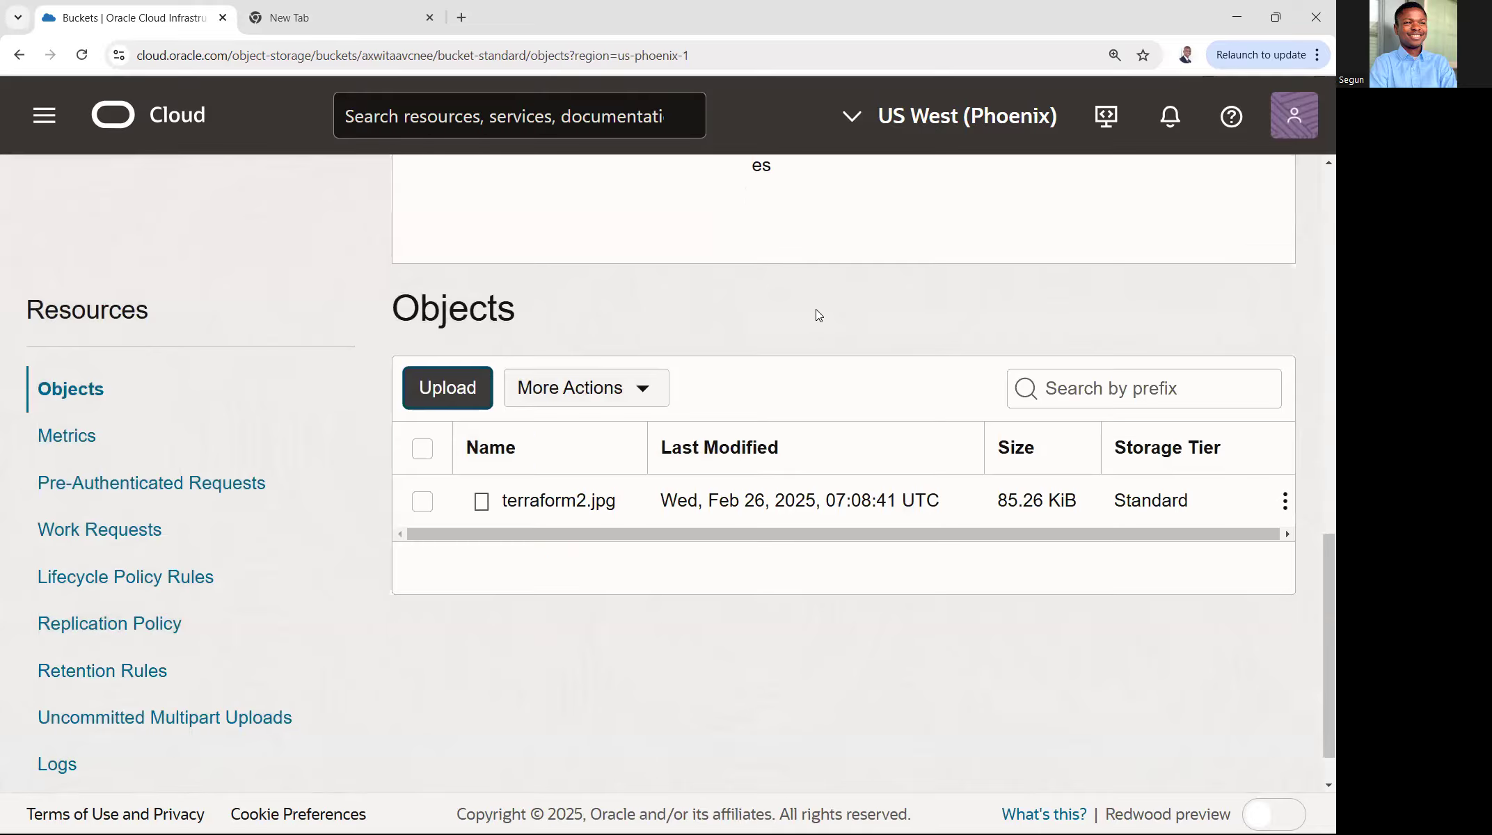
- Check the visibility in the bucket information and open the object details of terraform2.jpg
scroll(794, 295, "up", 10)
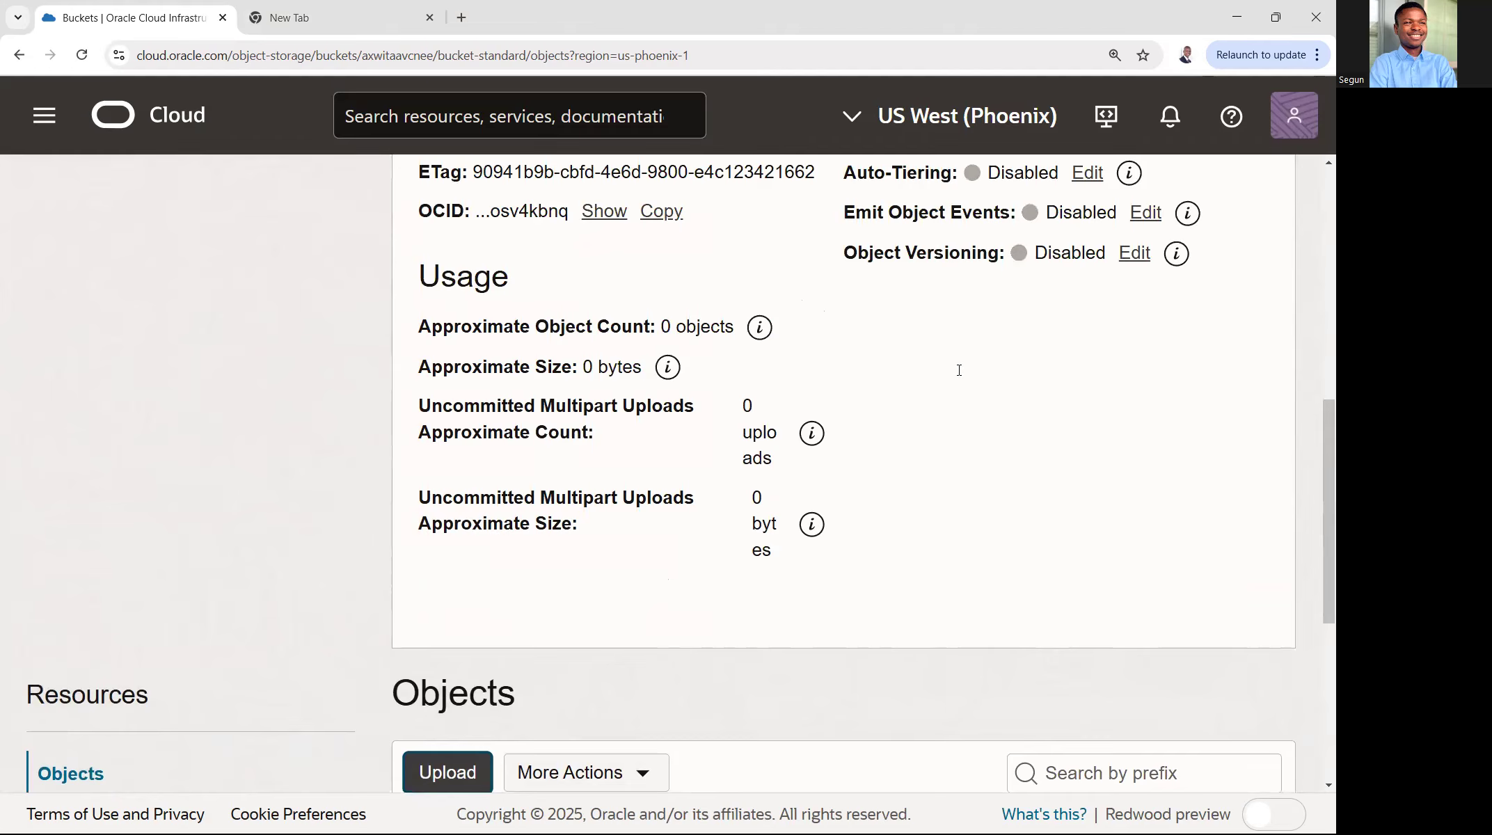
left_click_drag(993, 409, 931, 406)
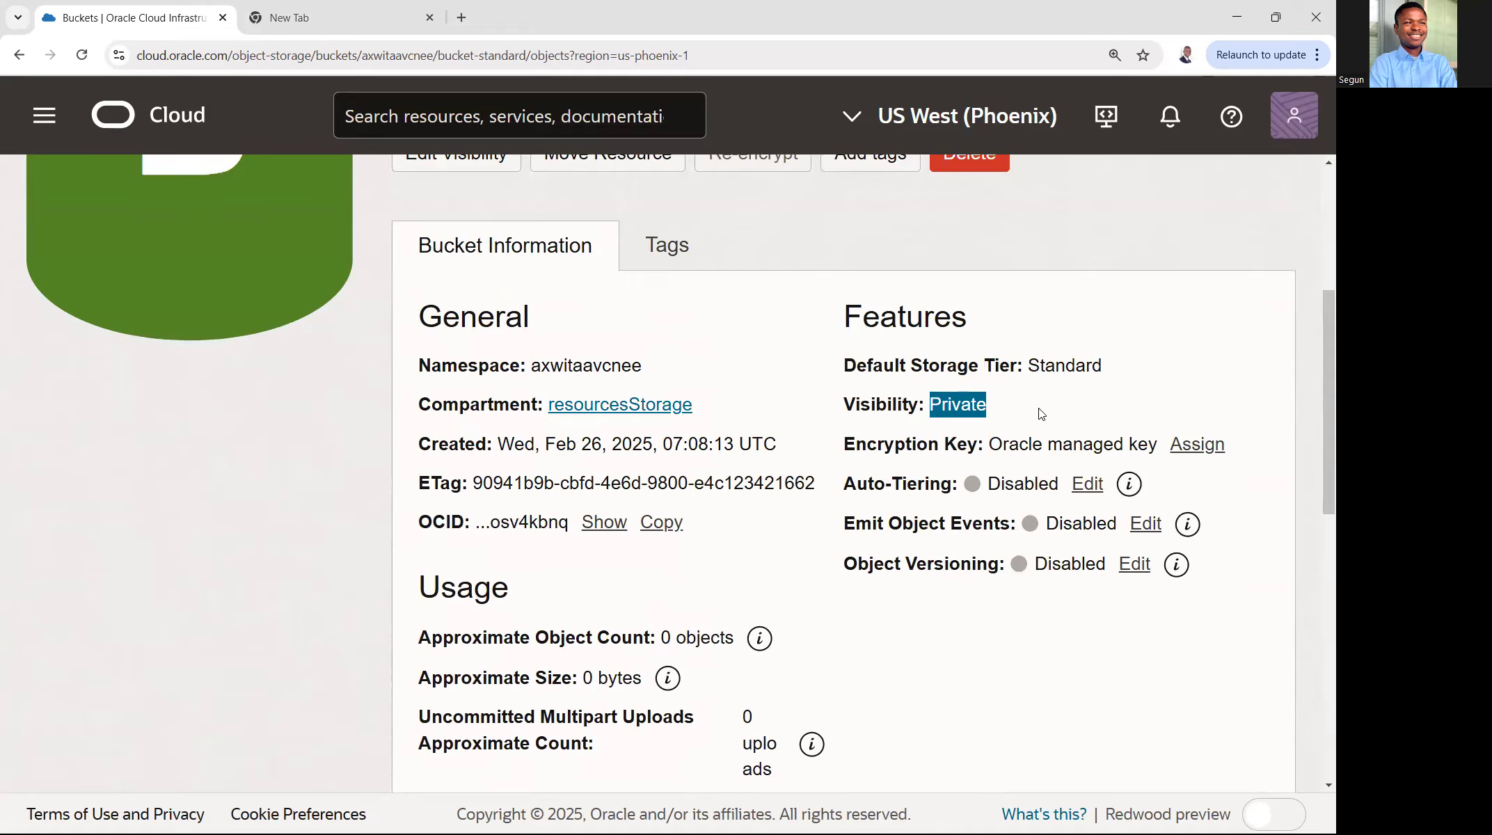
scroll(1179, 476, "down", 6)
left_click_drag(625, 678, 500, 674)
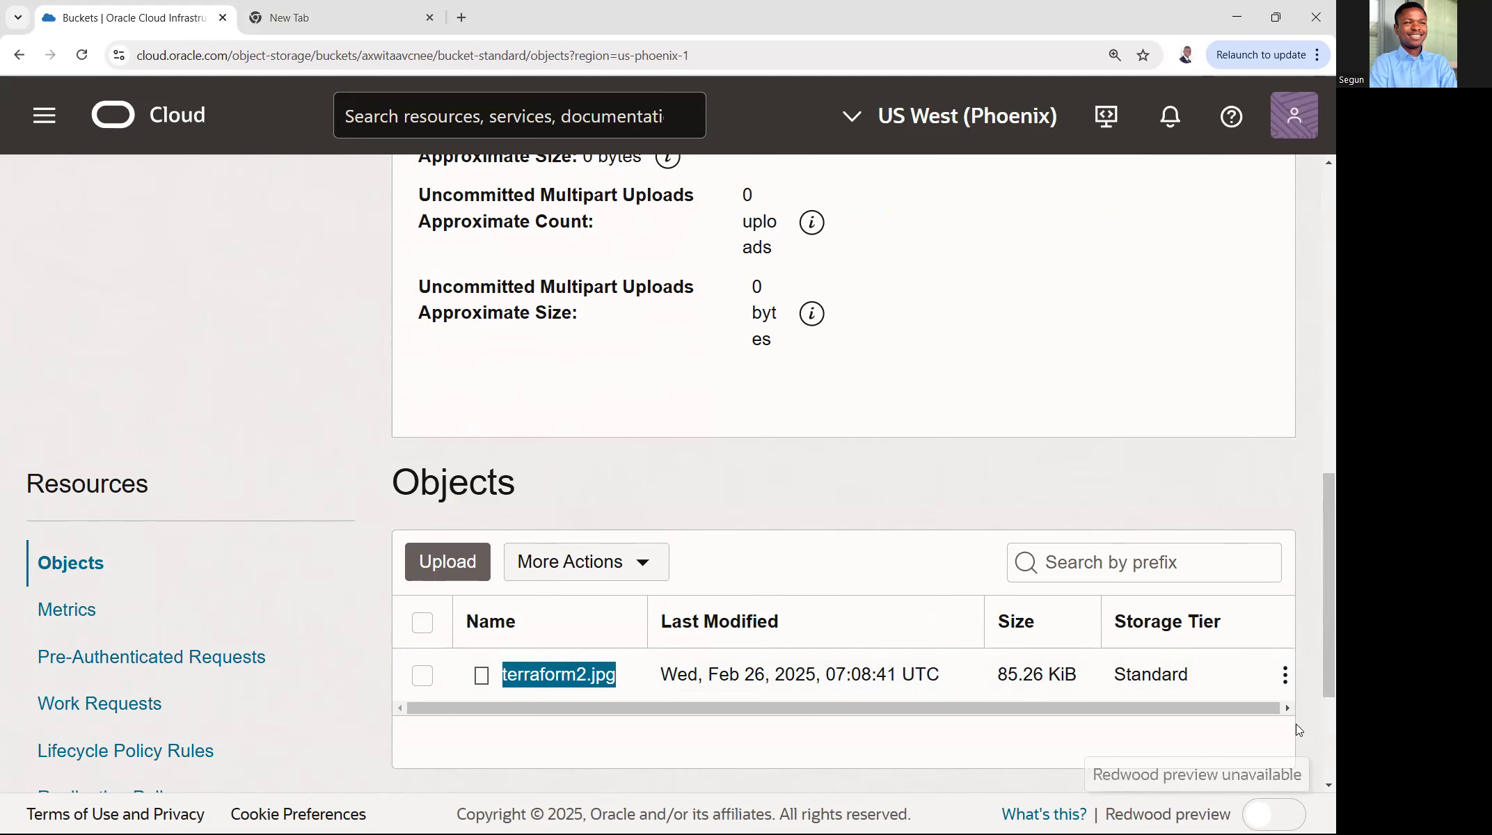
left_click(1285, 675)
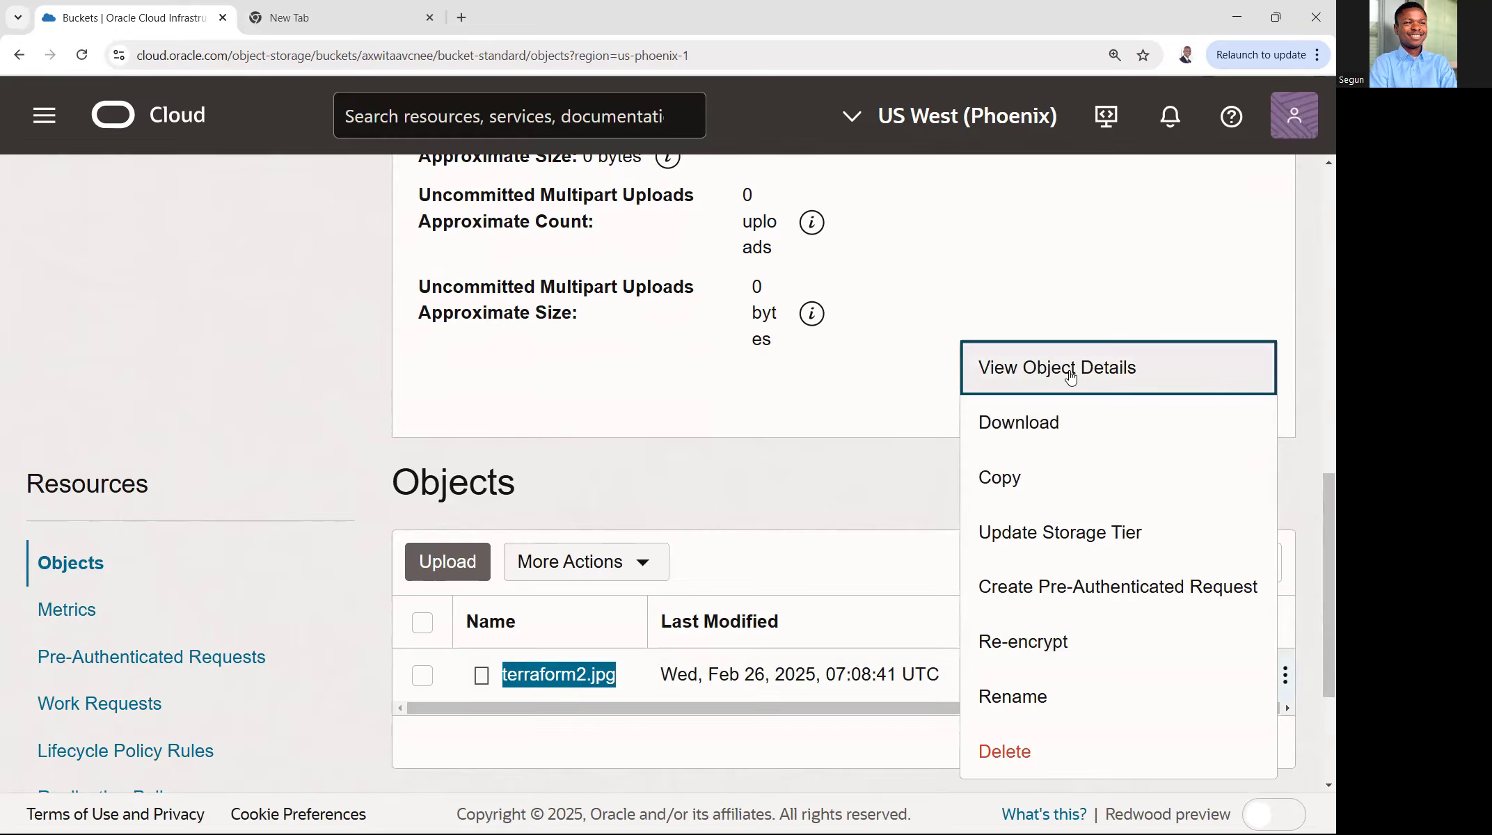
left_click(1134, 369)
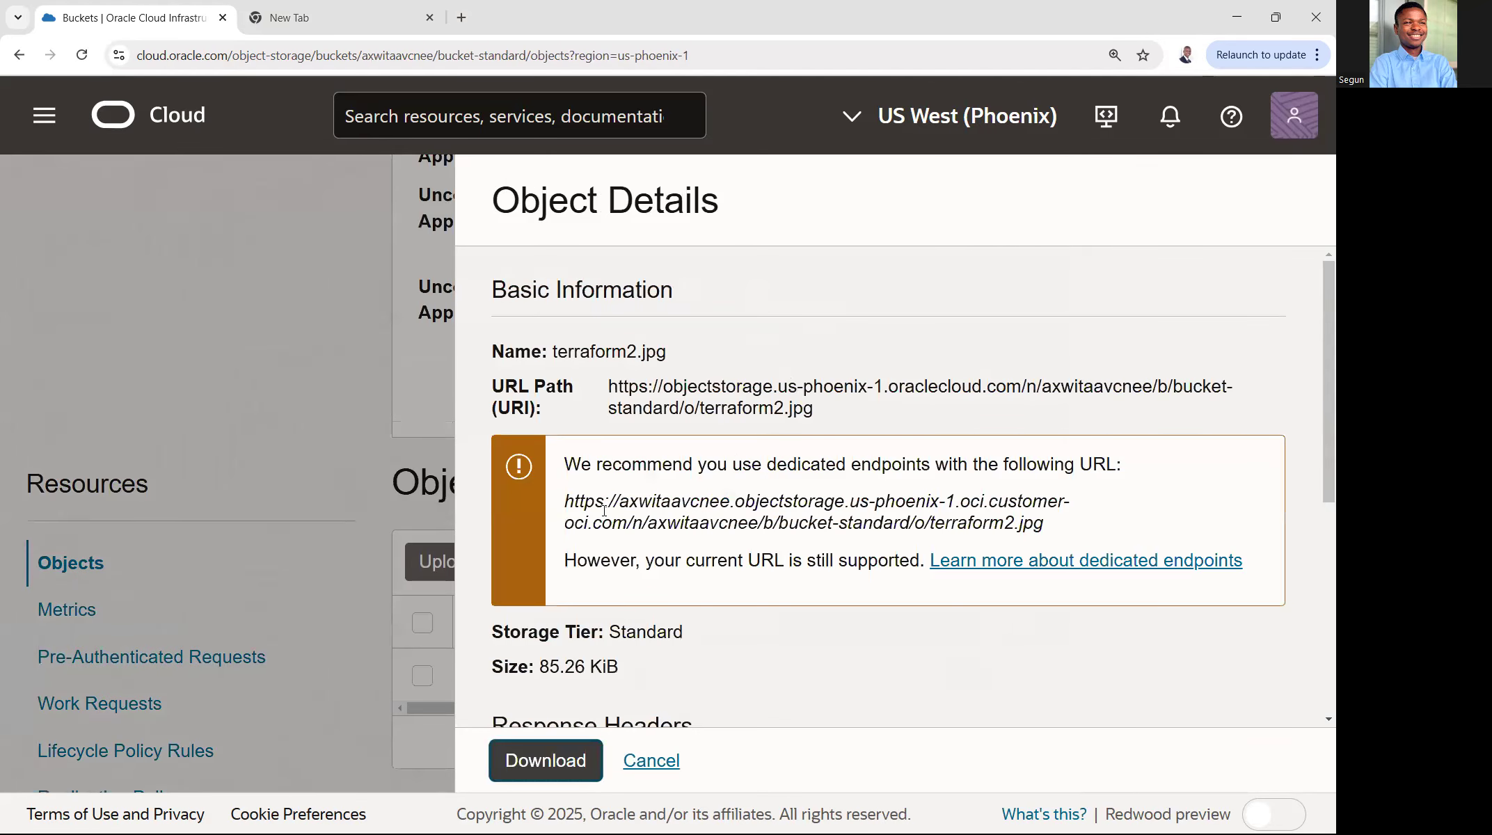
- Copy the recommended dedicated endpoint URL of terraform2.jpg, open it in the other browser tab and read the response
left_click_drag(572, 497, 1030, 523)
right_click(995, 517)
left_click(1013, 532)
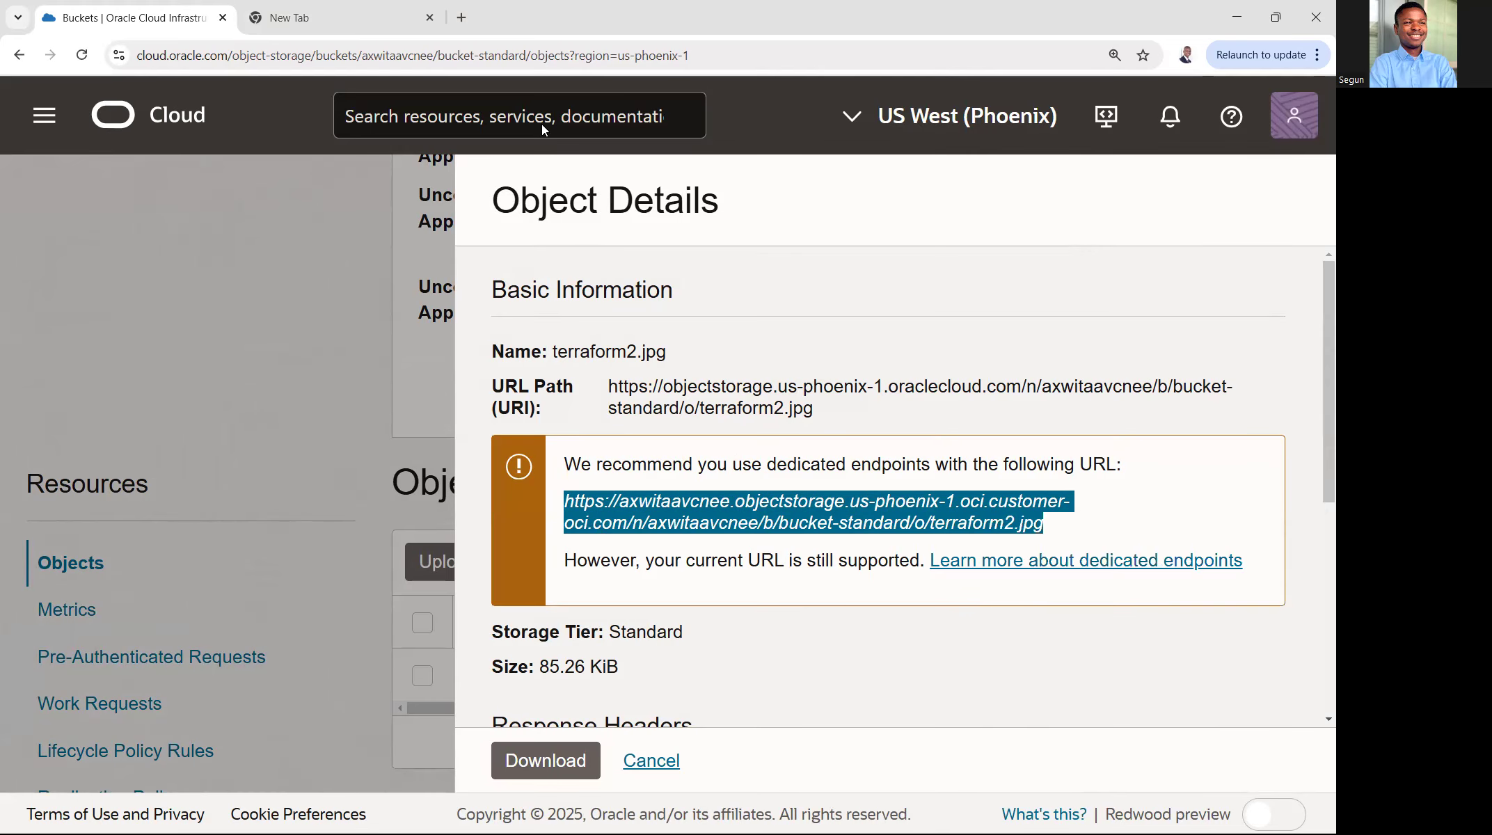
left_click(379, 25)
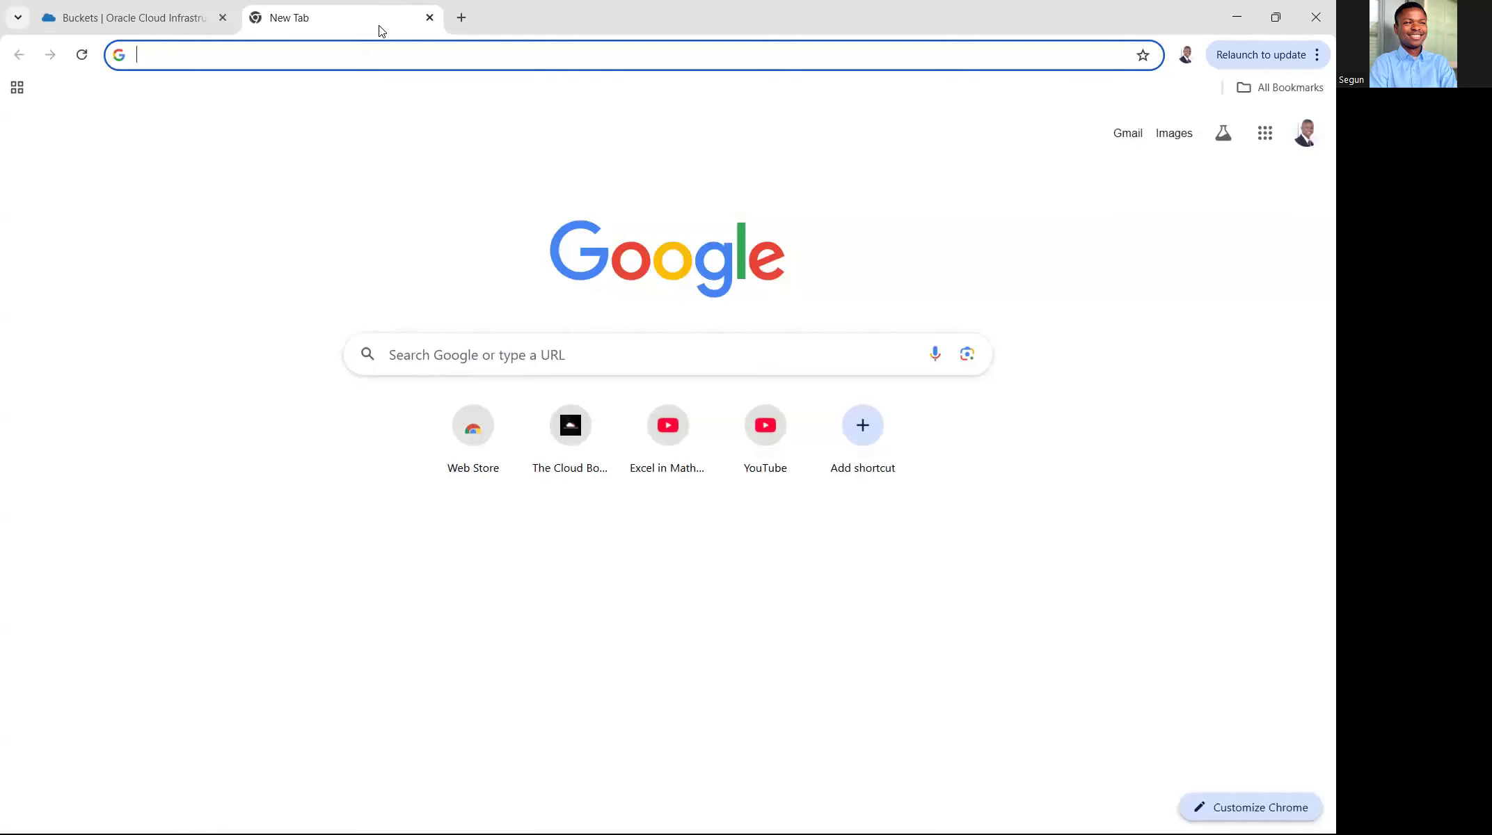
right_click(371, 61)
left_click(429, 201)
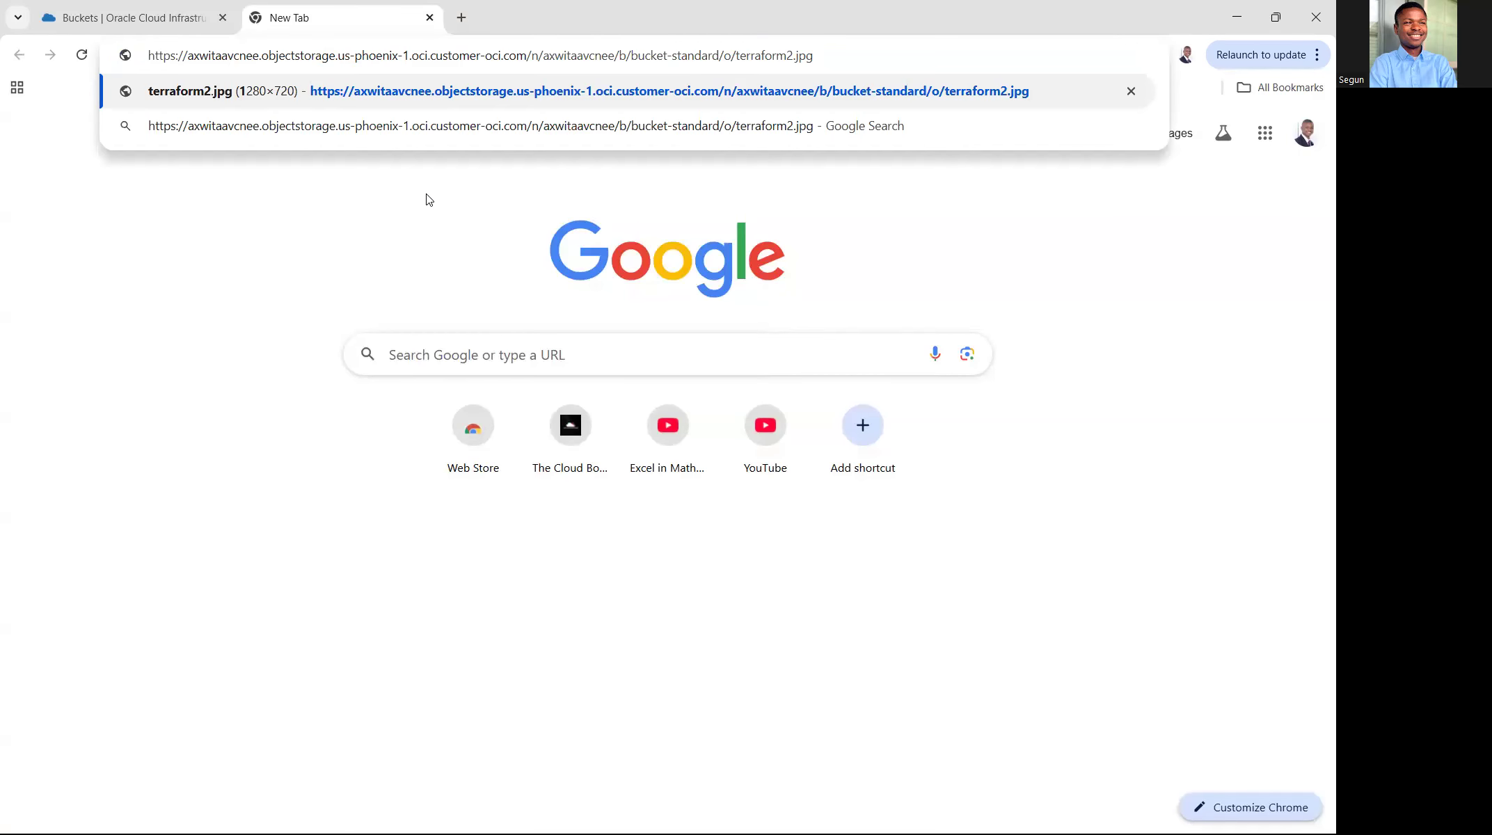
key("Return")
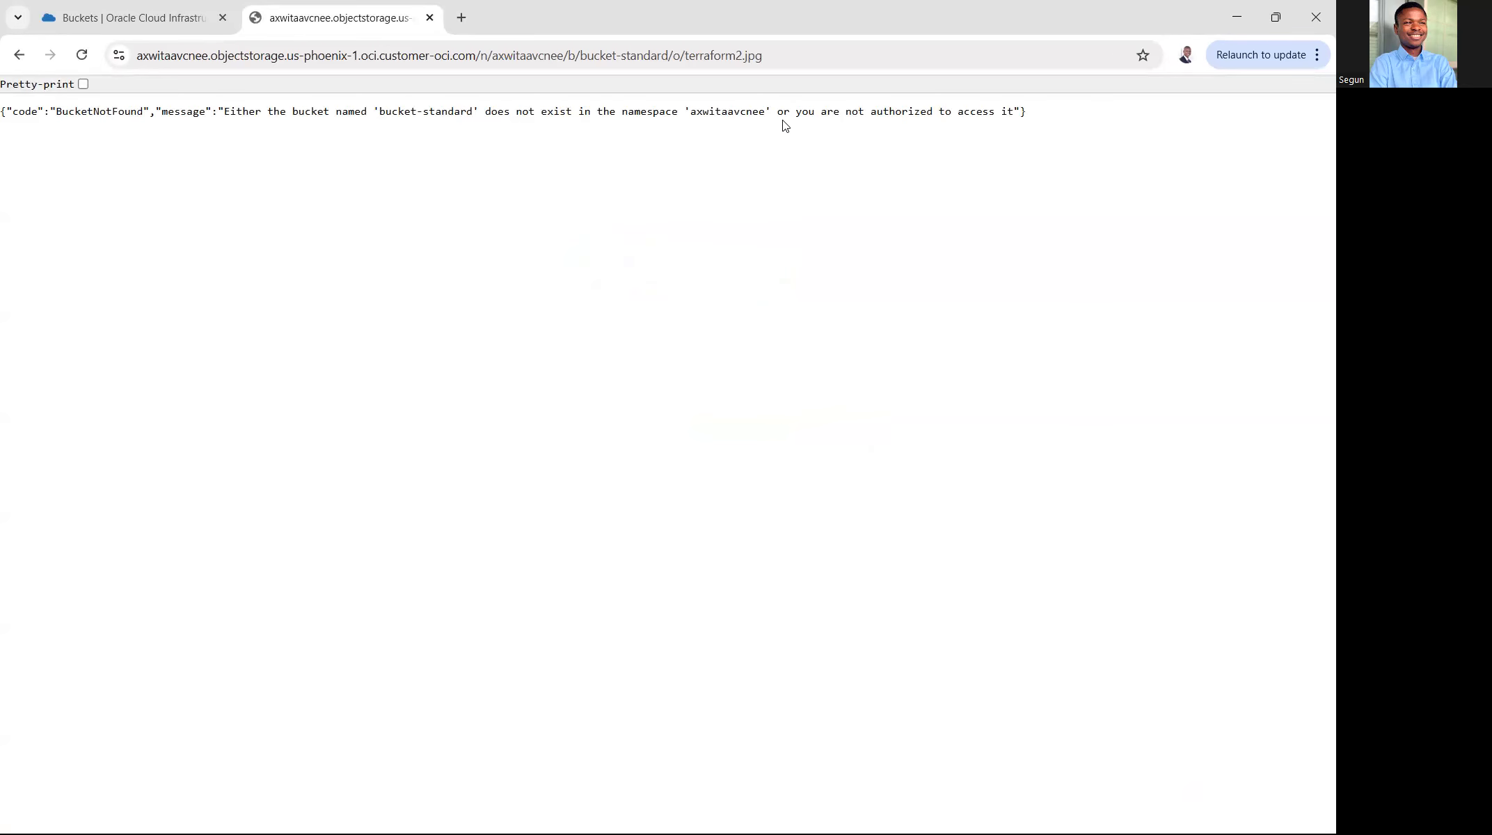
left_click_drag(792, 111, 1018, 111)
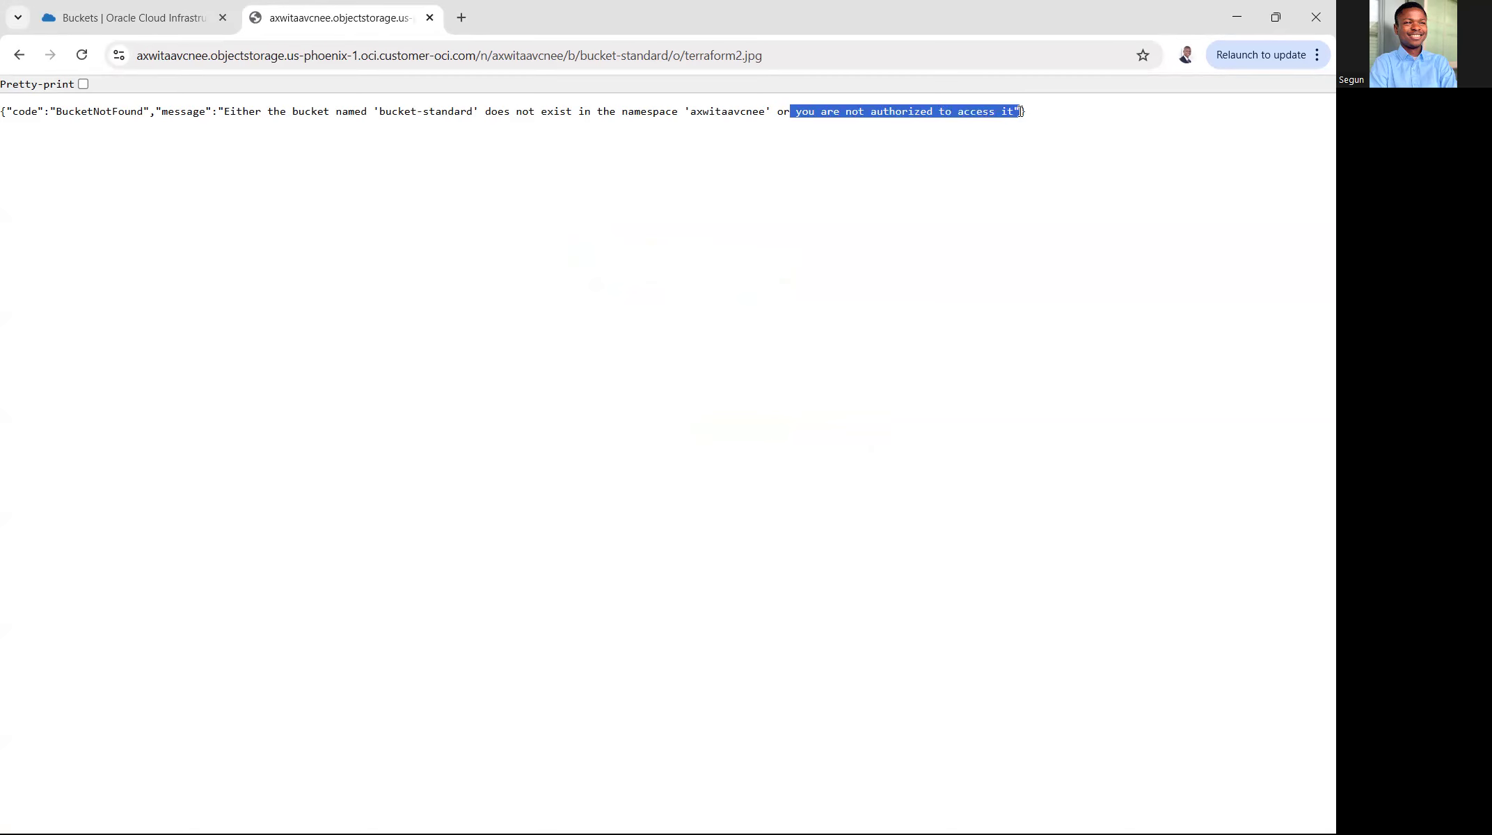
- Return to the Oracle Cloud tab, close the object details and change the visibility of bucket-standard to Public
left_click(224, 31)
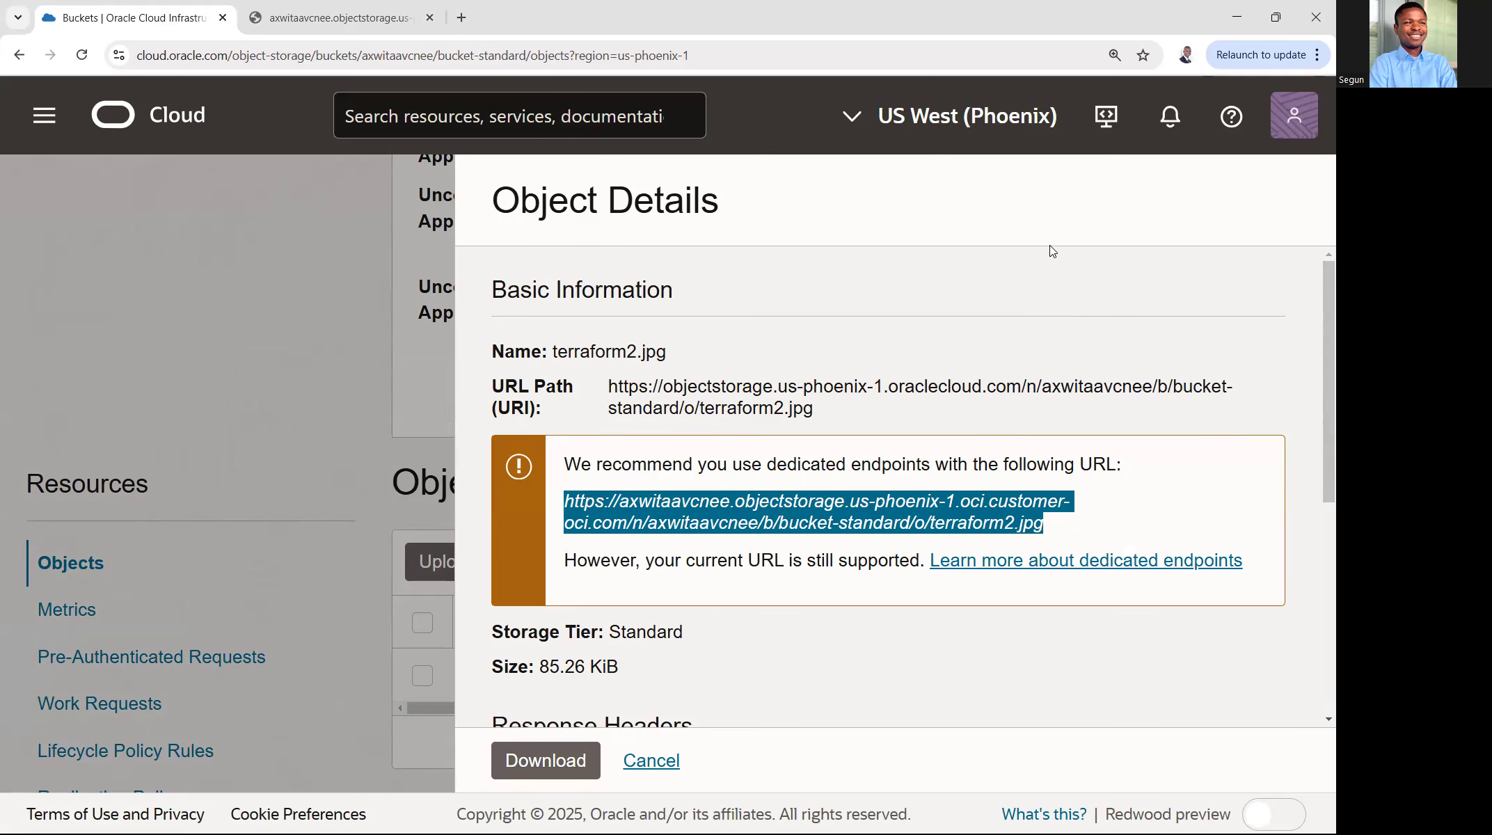
left_click(404, 273)
scroll(835, 391, "up", 7)
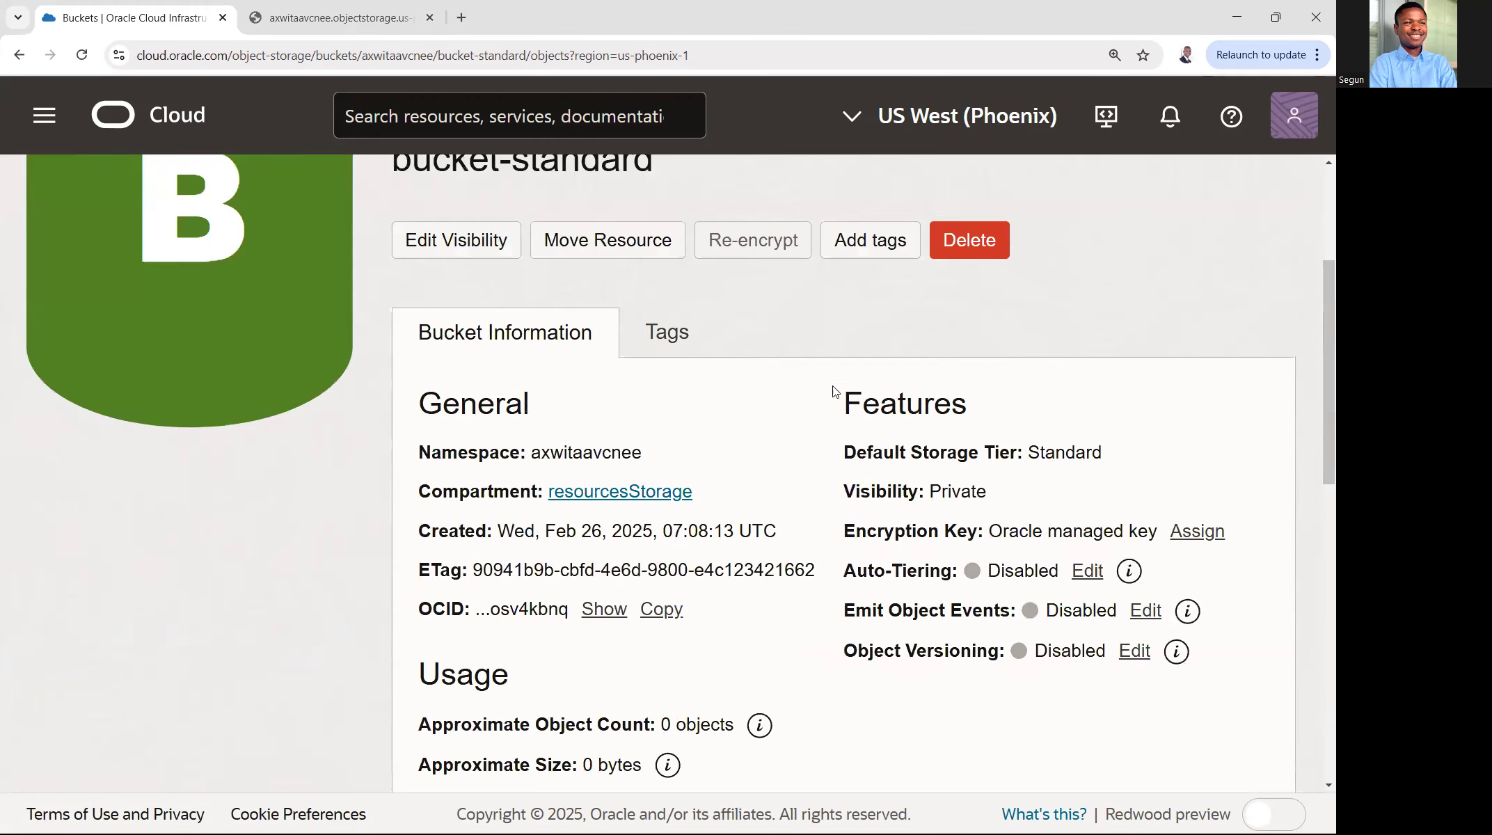
left_click_drag(844, 492, 998, 492)
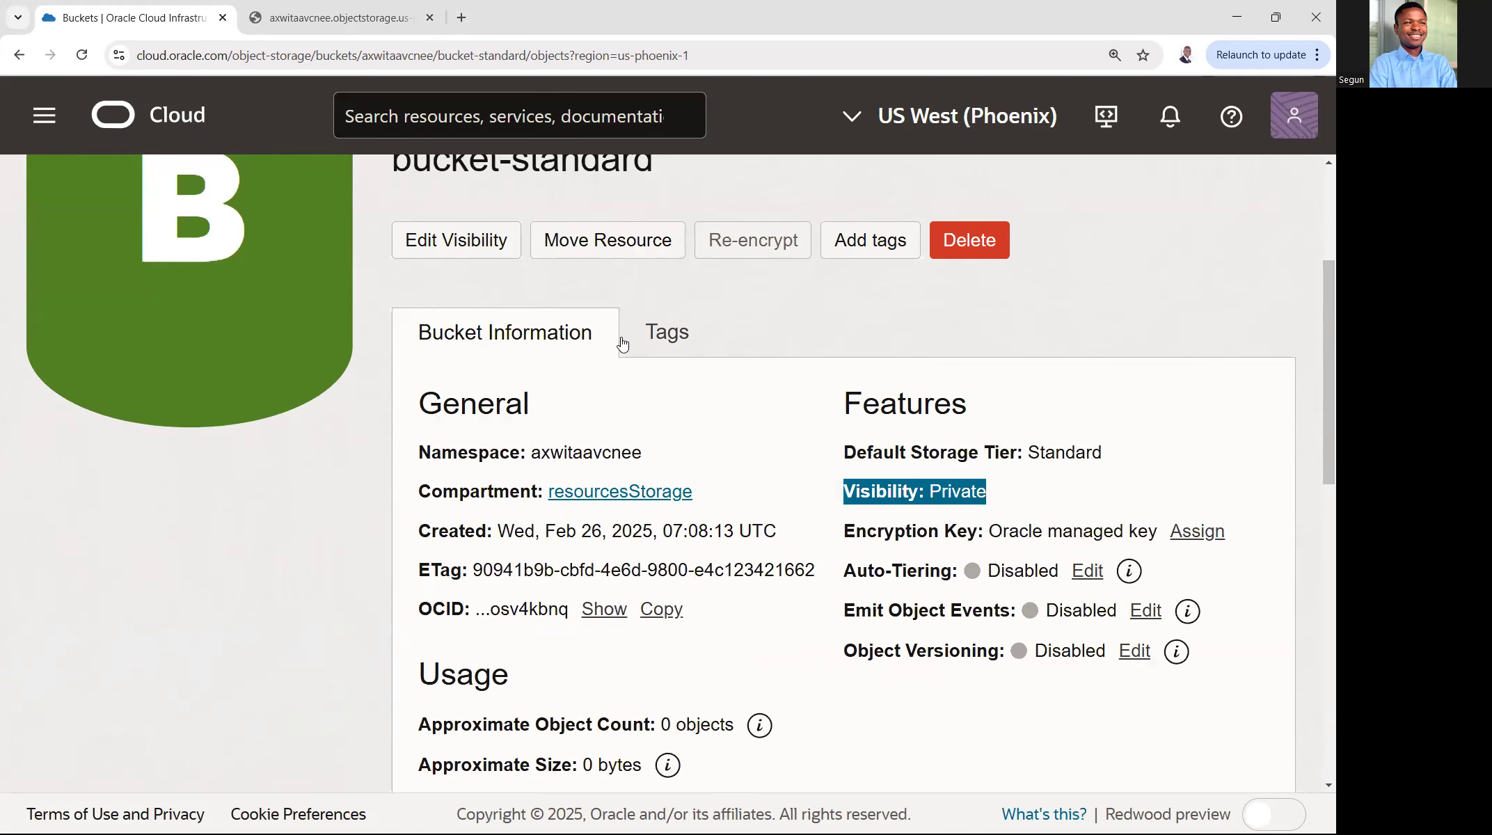
left_click(482, 245)
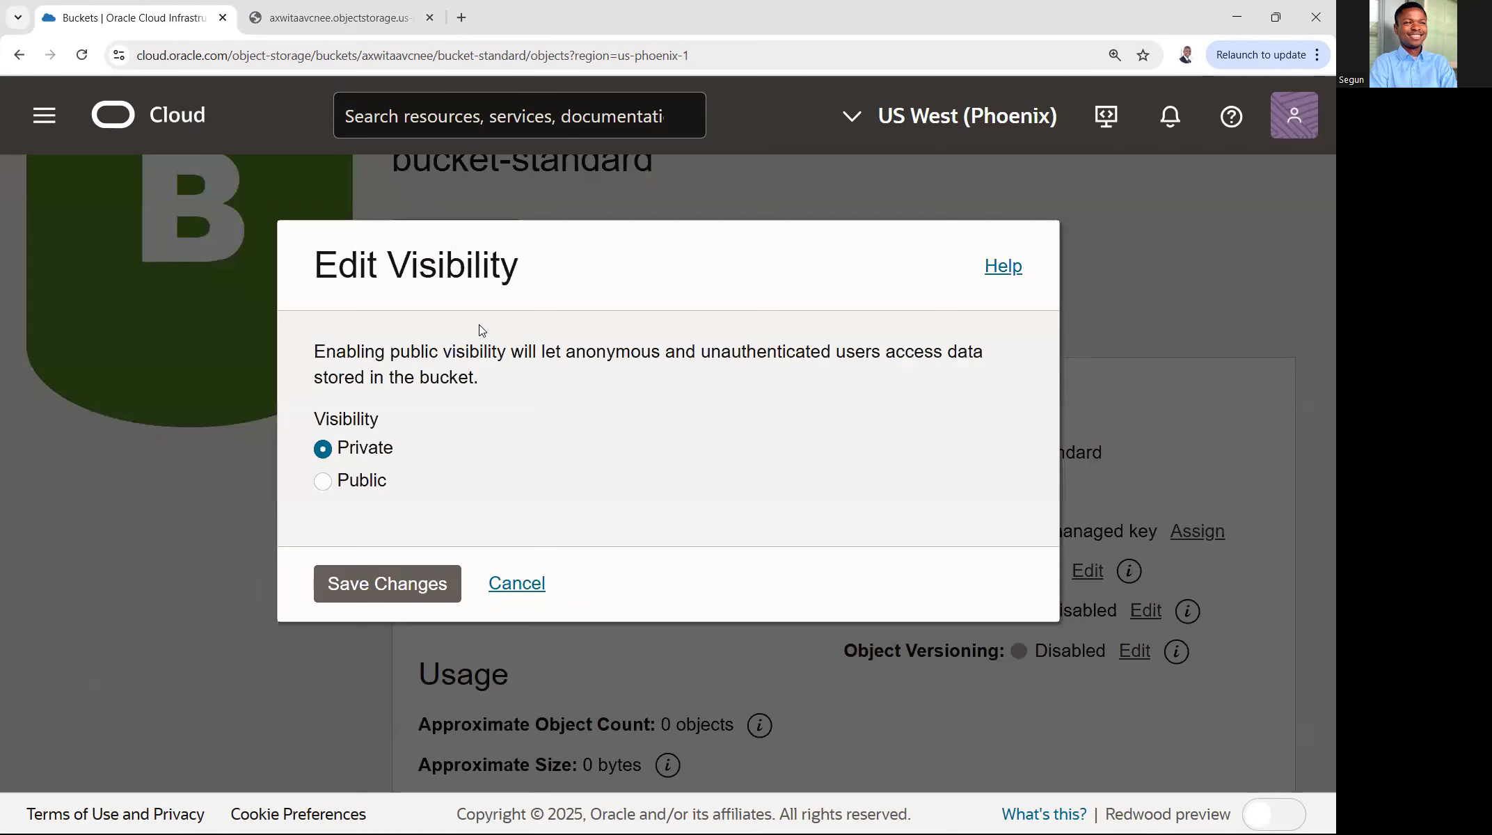
left_click(322, 482)
scroll(539, 489, "down", 2)
left_click(393, 689)
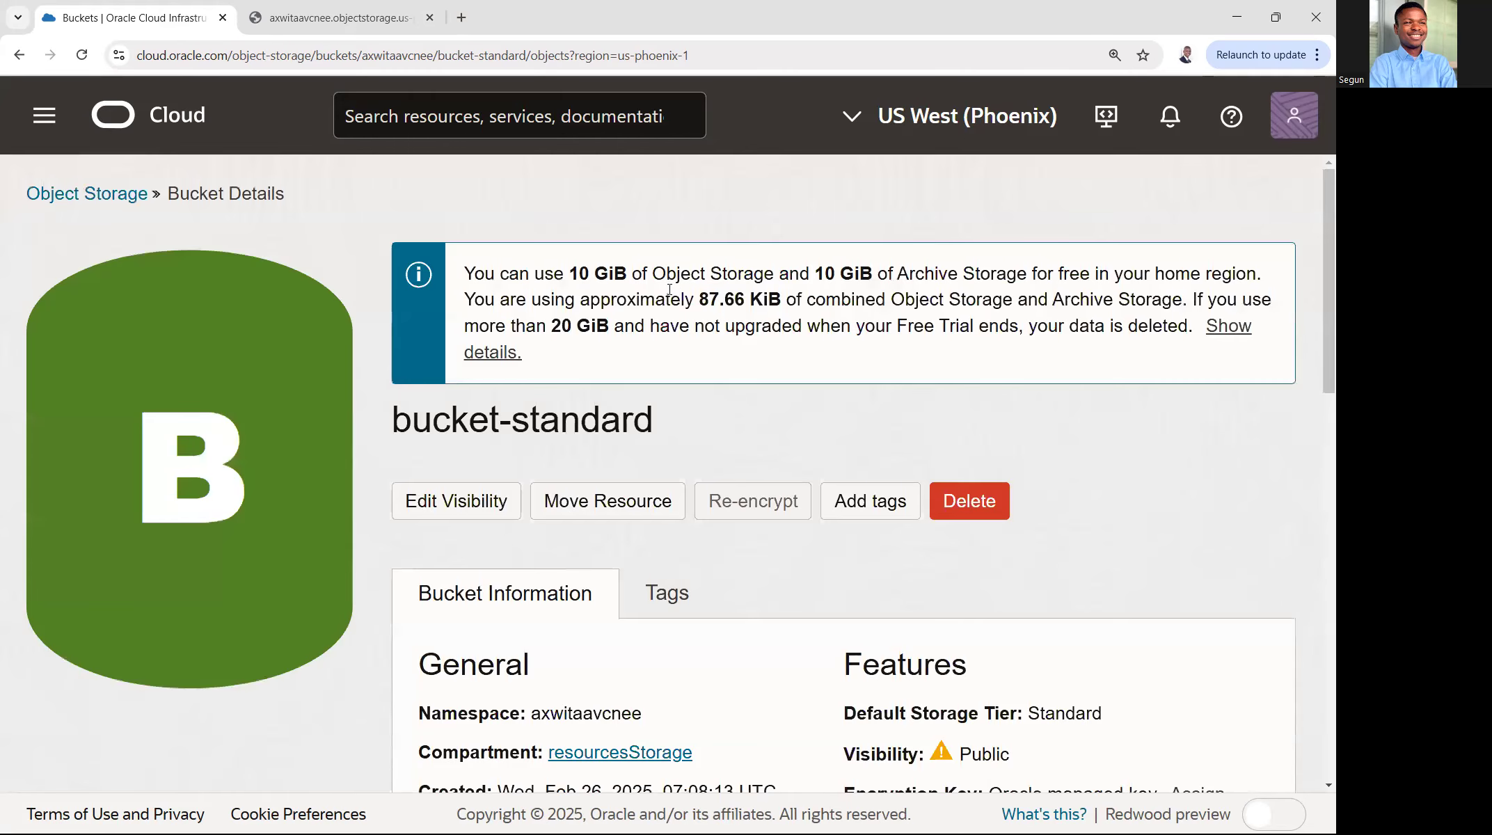
- Check the visibility of bucket-standard in the bucket information and reload the terraform2.jpg URL in the other browser tab
scroll(679, 310, "down", 1)
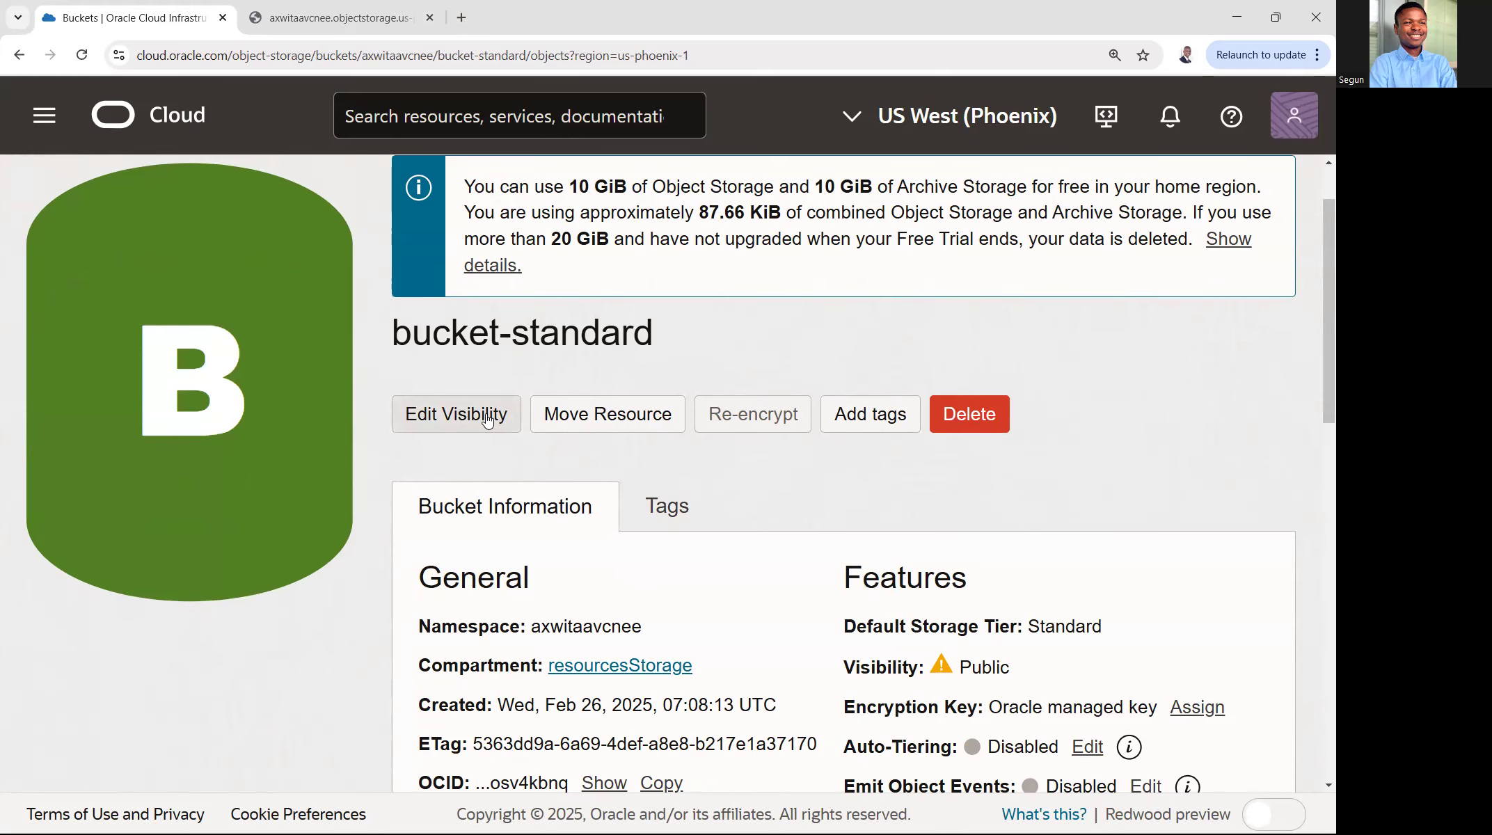
scroll(935, 271, "down", 7)
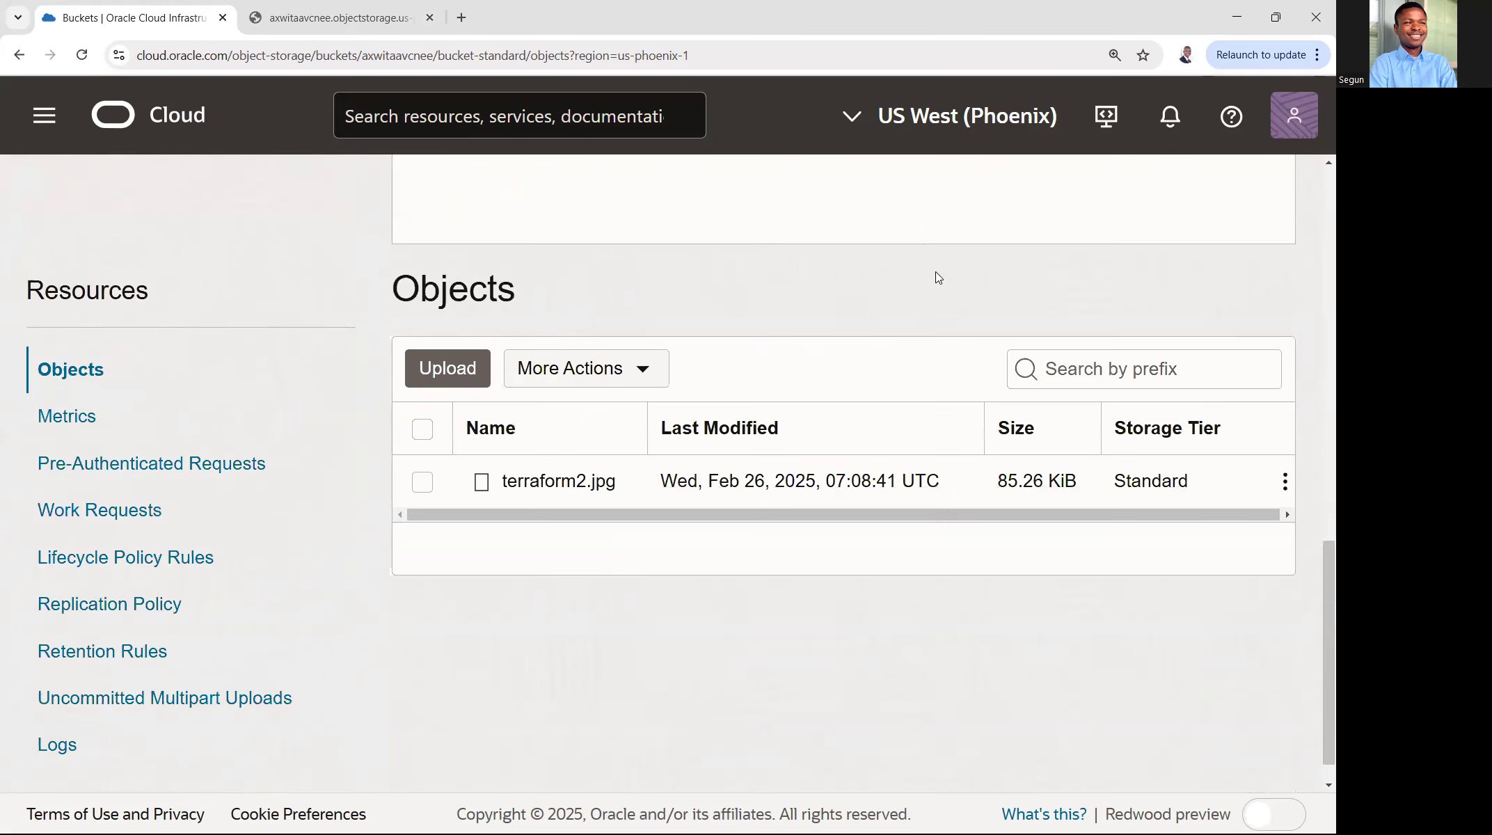
scroll(936, 277, "down", 1)
scroll(842, 315, "up", 6)
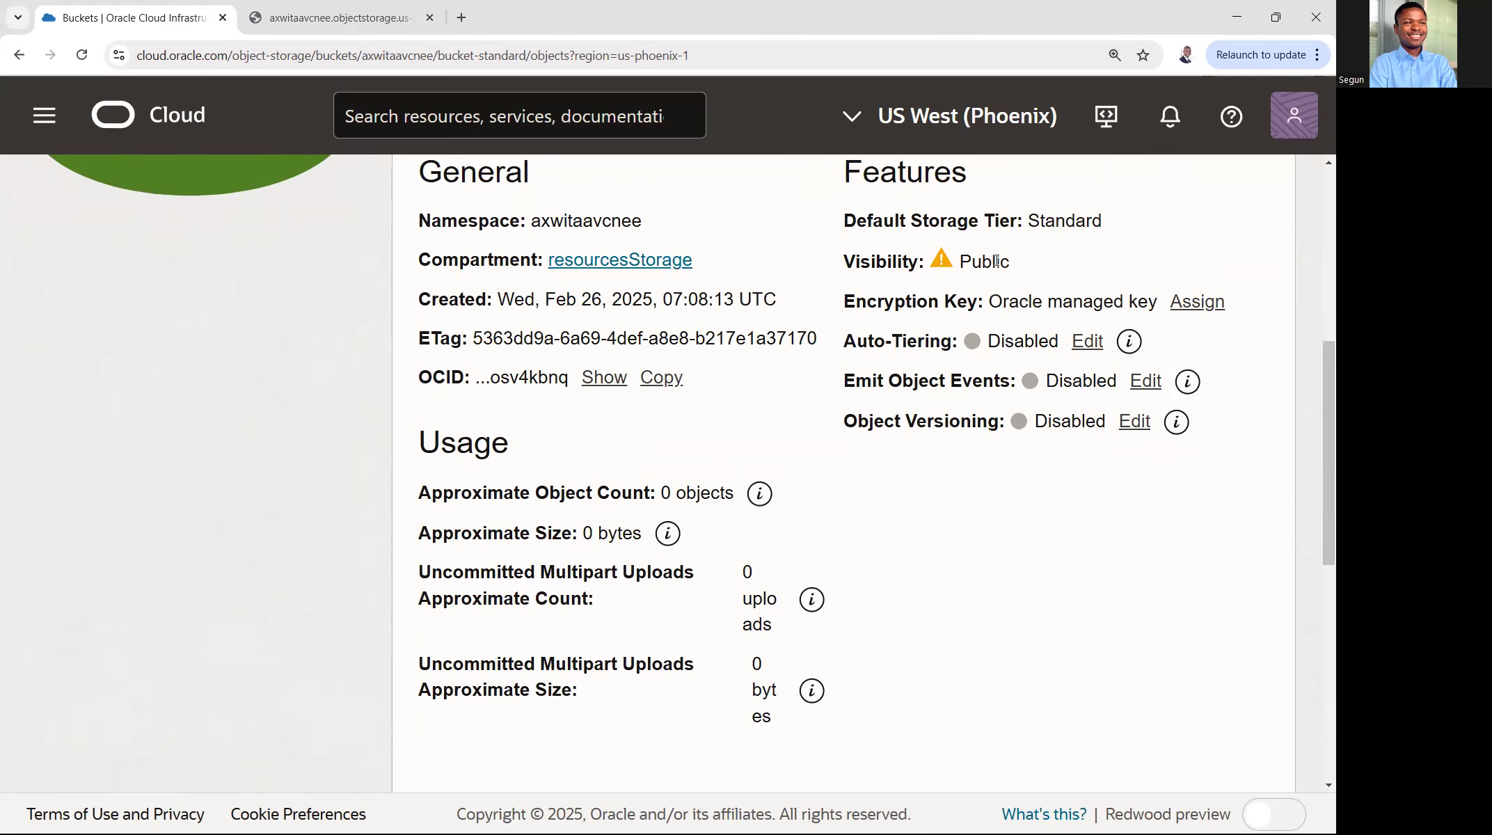
left_click_drag(1013, 264, 838, 260)
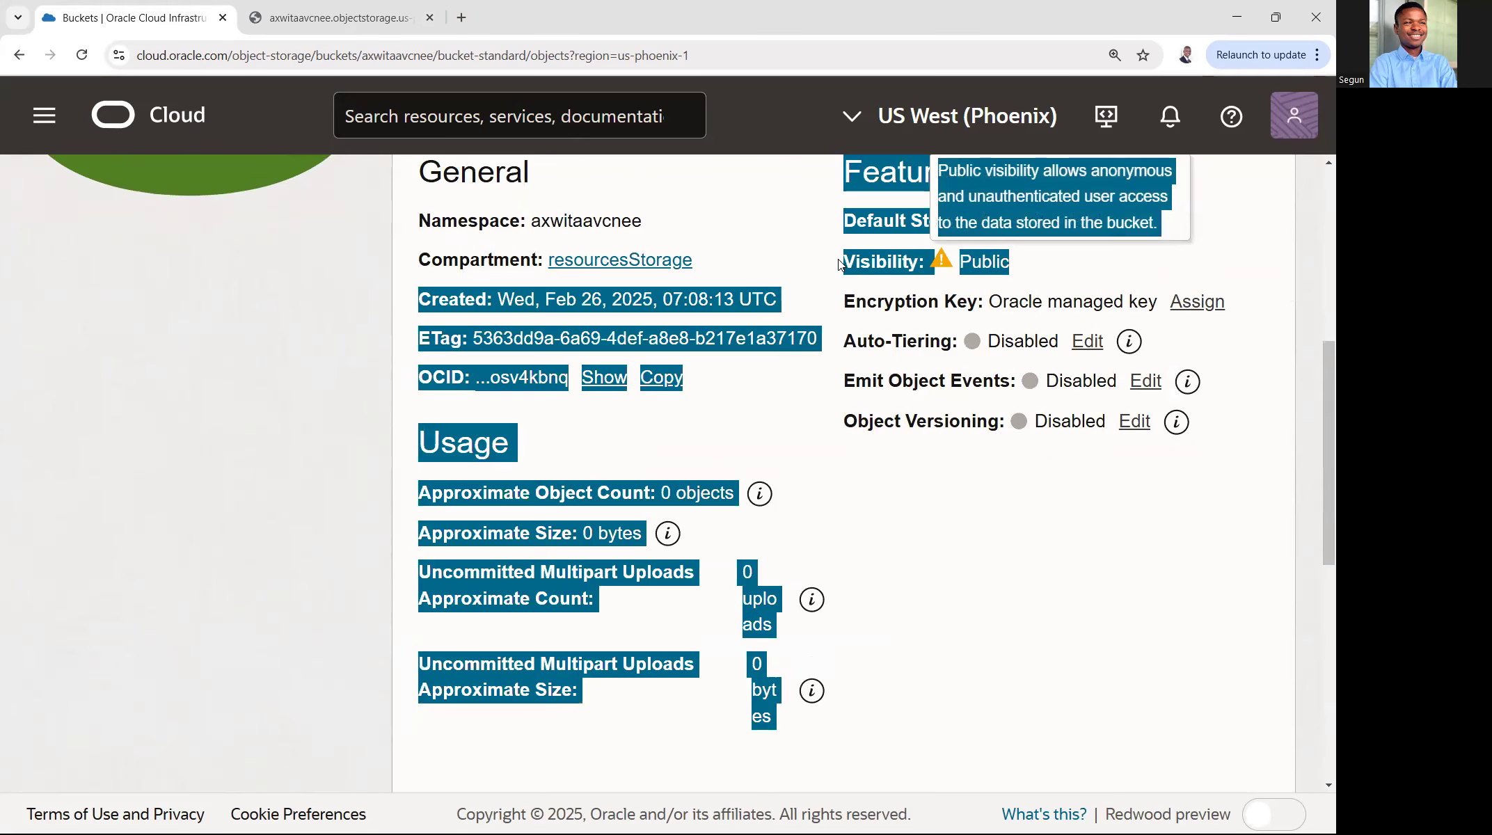
left_click(1006, 252)
left_click(375, 22)
left_click(82, 56)
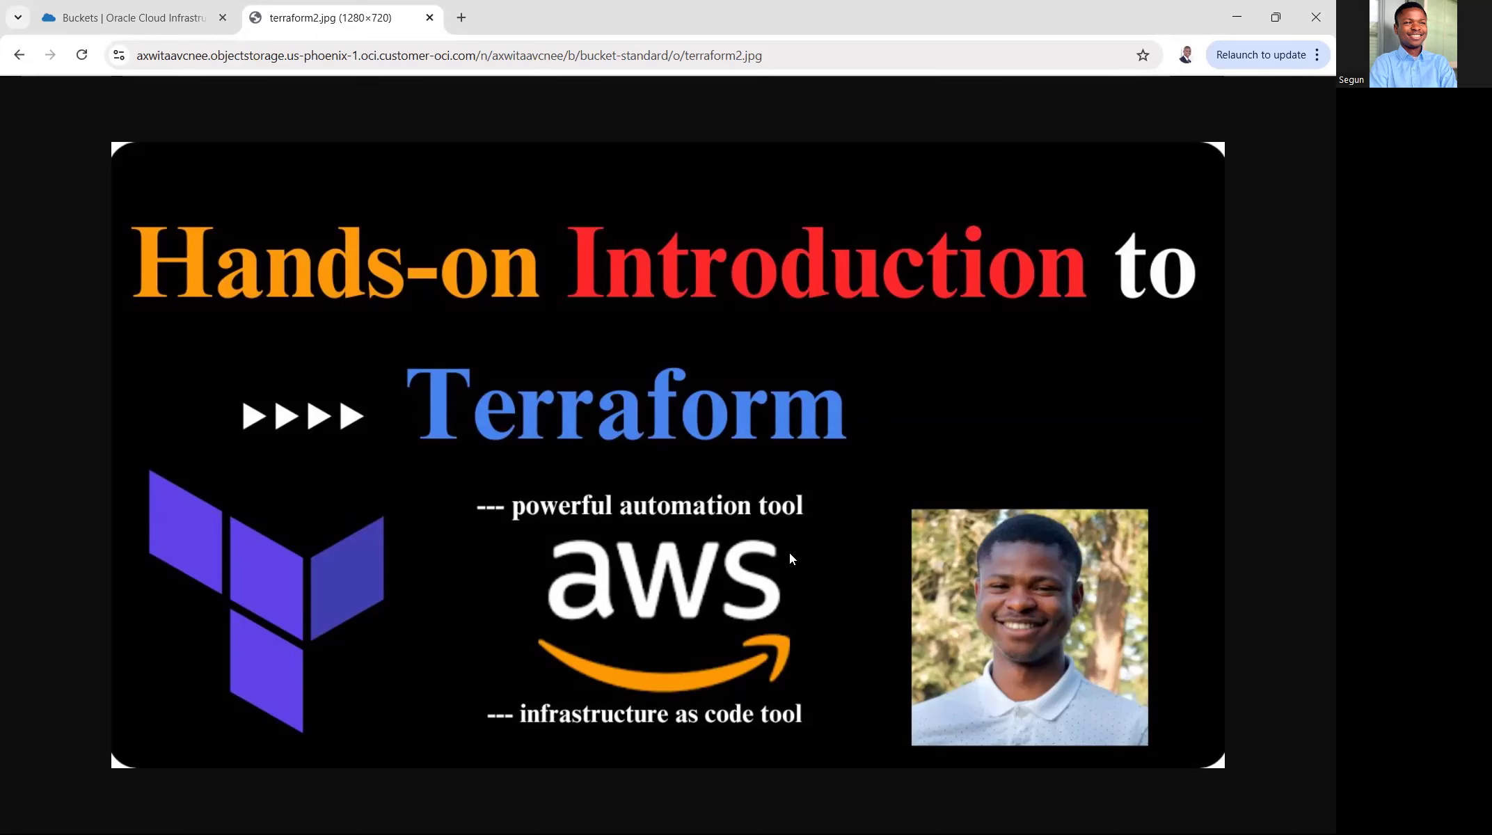
- Return to the Oracle Cloud tab and review the visibility setting and the object list of bucket-standard
left_click(179, 17)
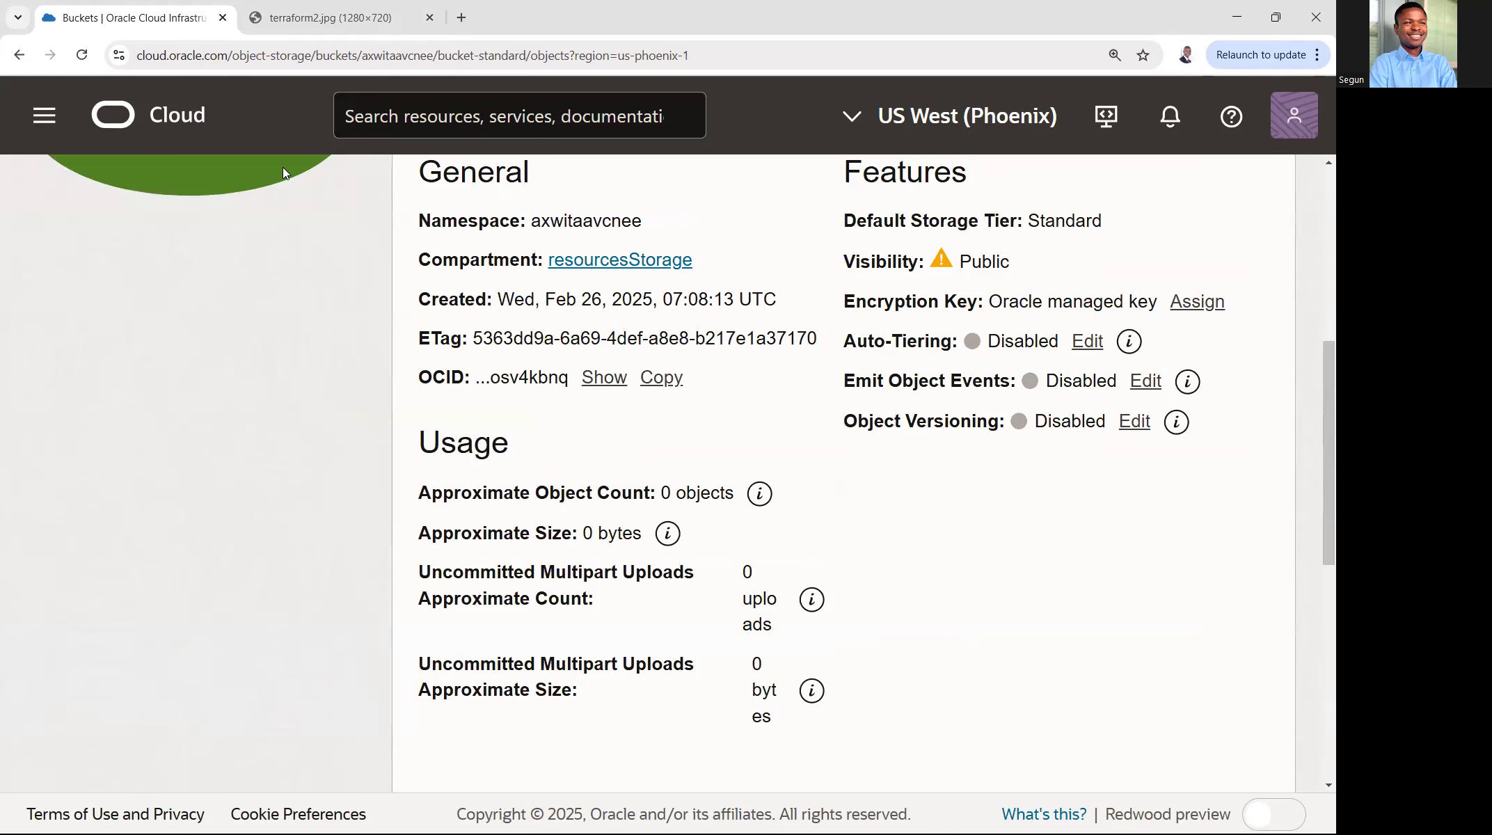
scroll(862, 331, "up", 3)
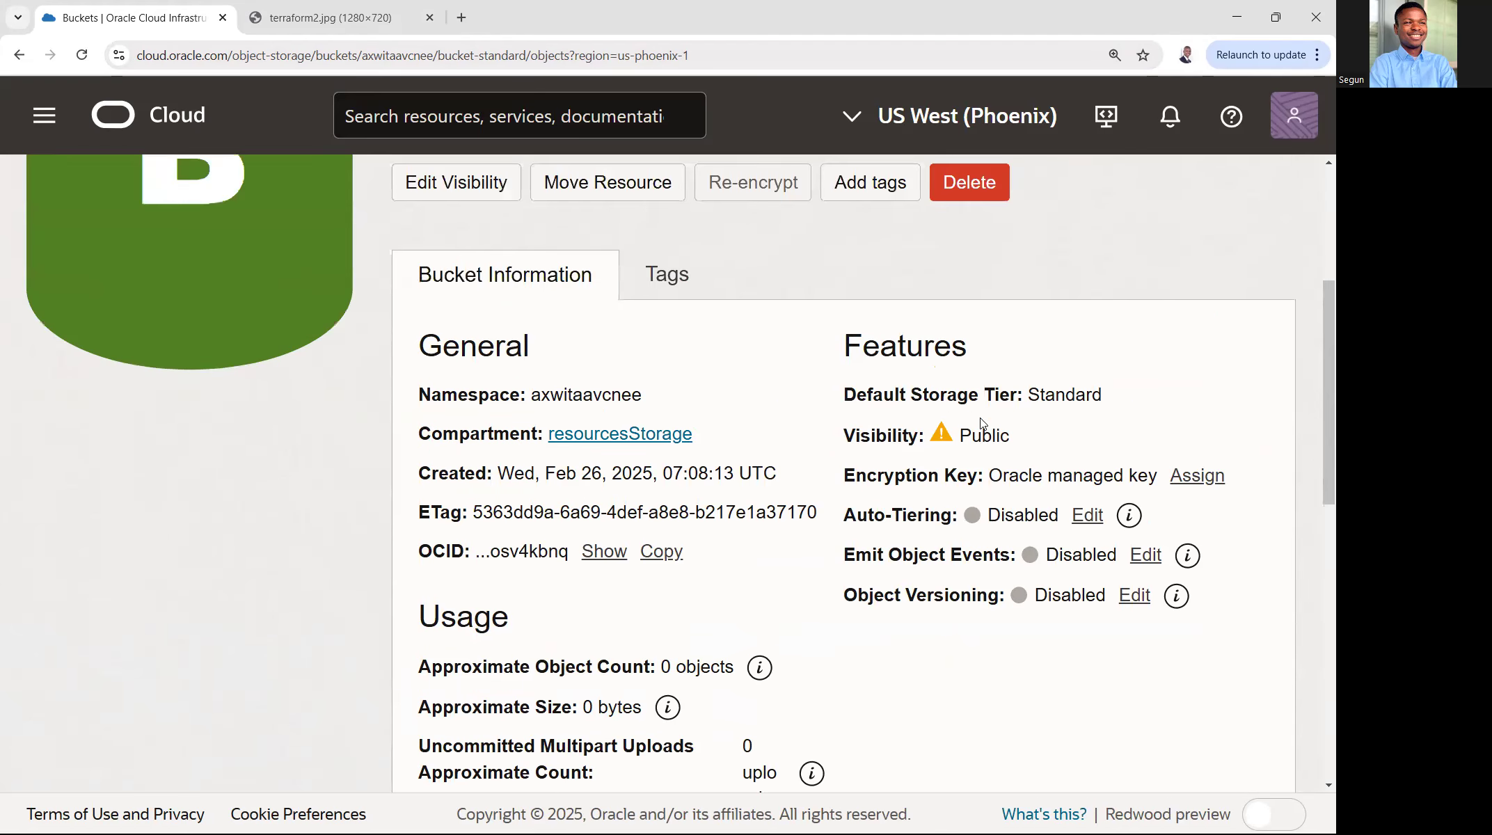
scroll(1183, 501, "down", 1)
scroll(1155, 591, "down", 8)
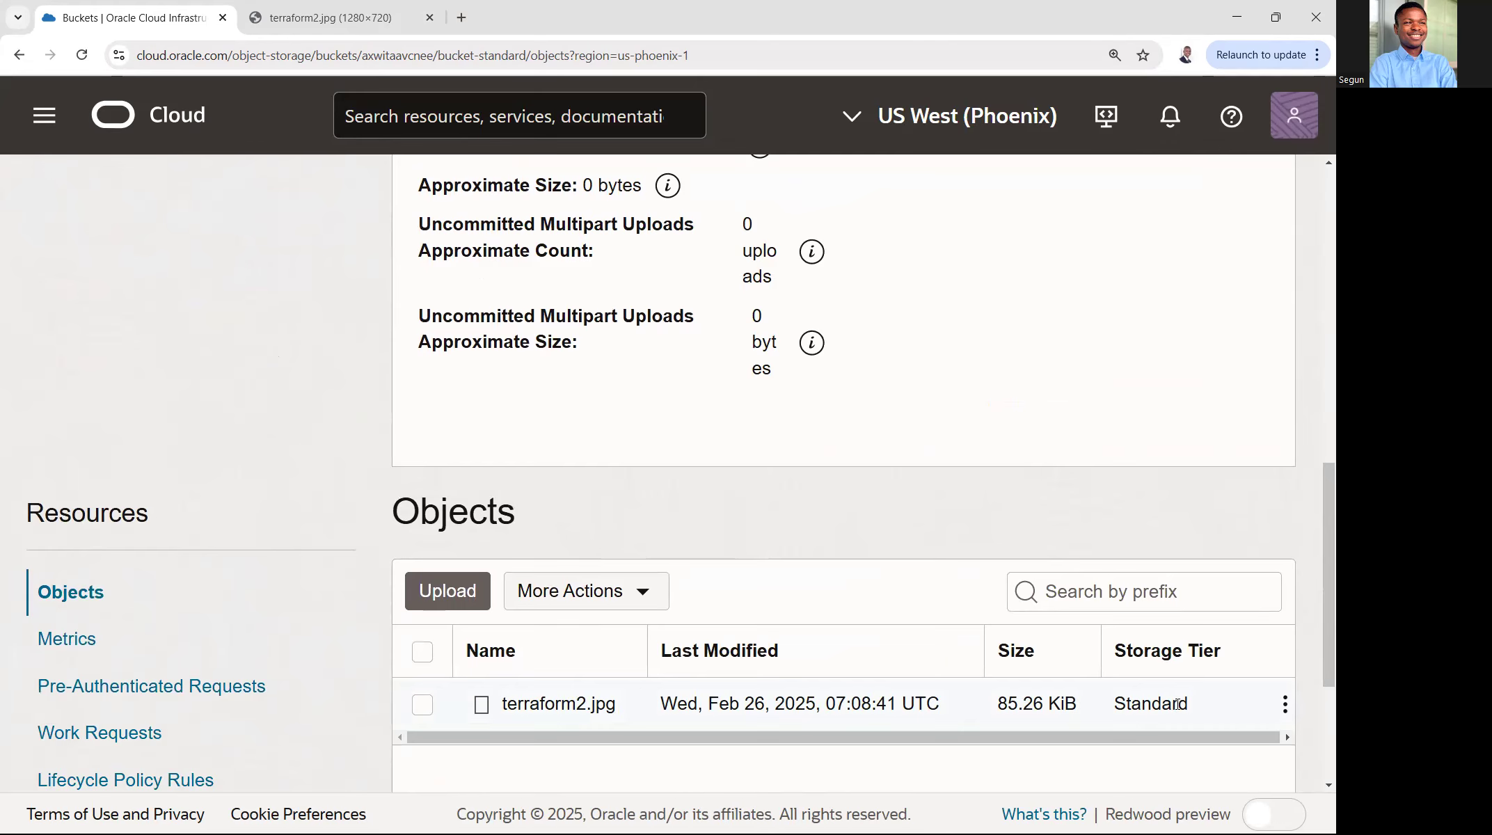
scroll(1021, 265, "up", 5)
left_click_drag(1009, 262, 948, 256)
left_click(948, 256)
scroll(948, 350, "up", 7)
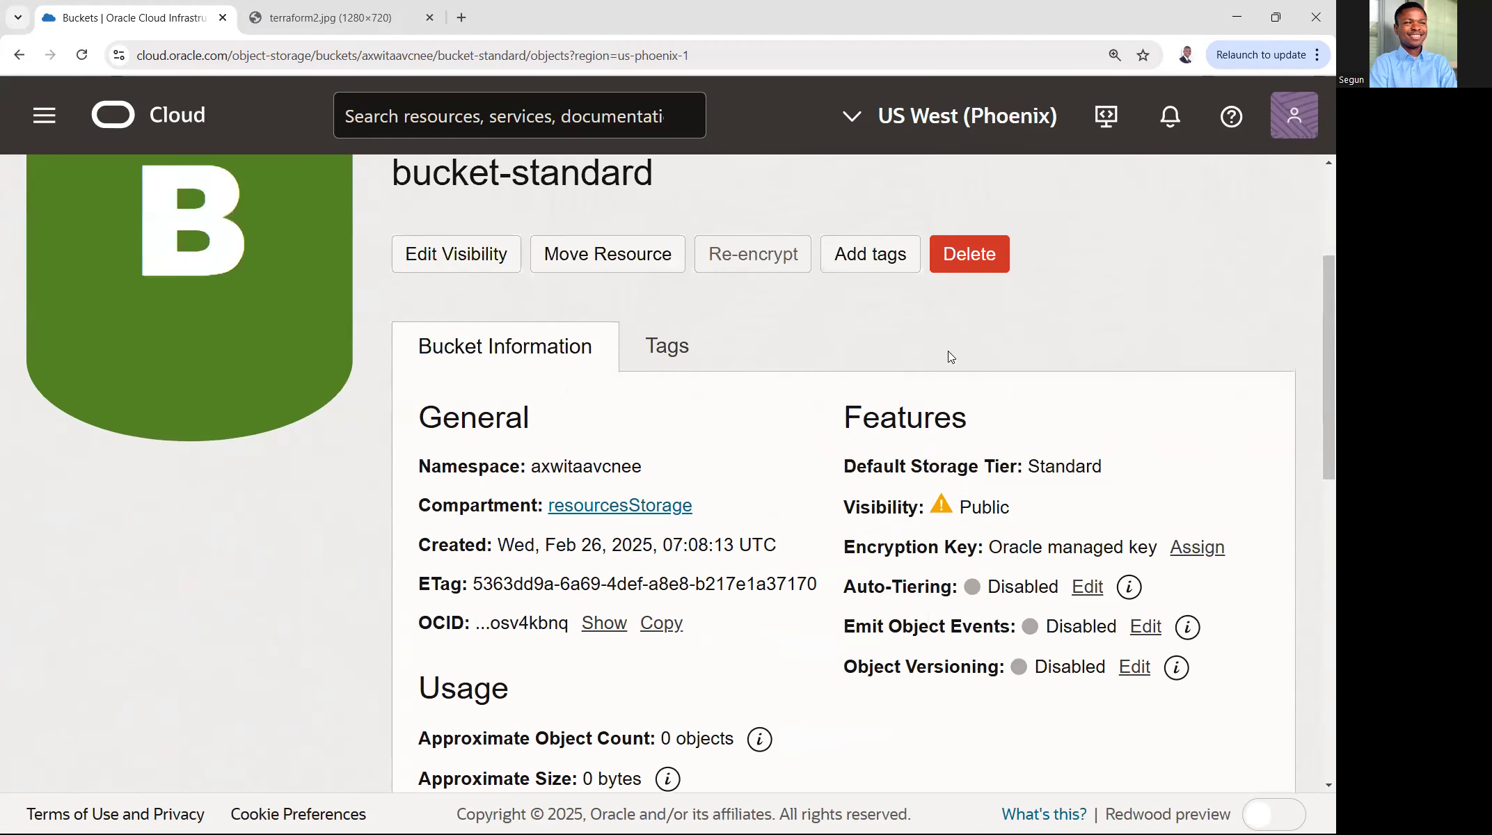
scroll(1040, 357, "down", 4)
scroll(1036, 355, "up", 1)
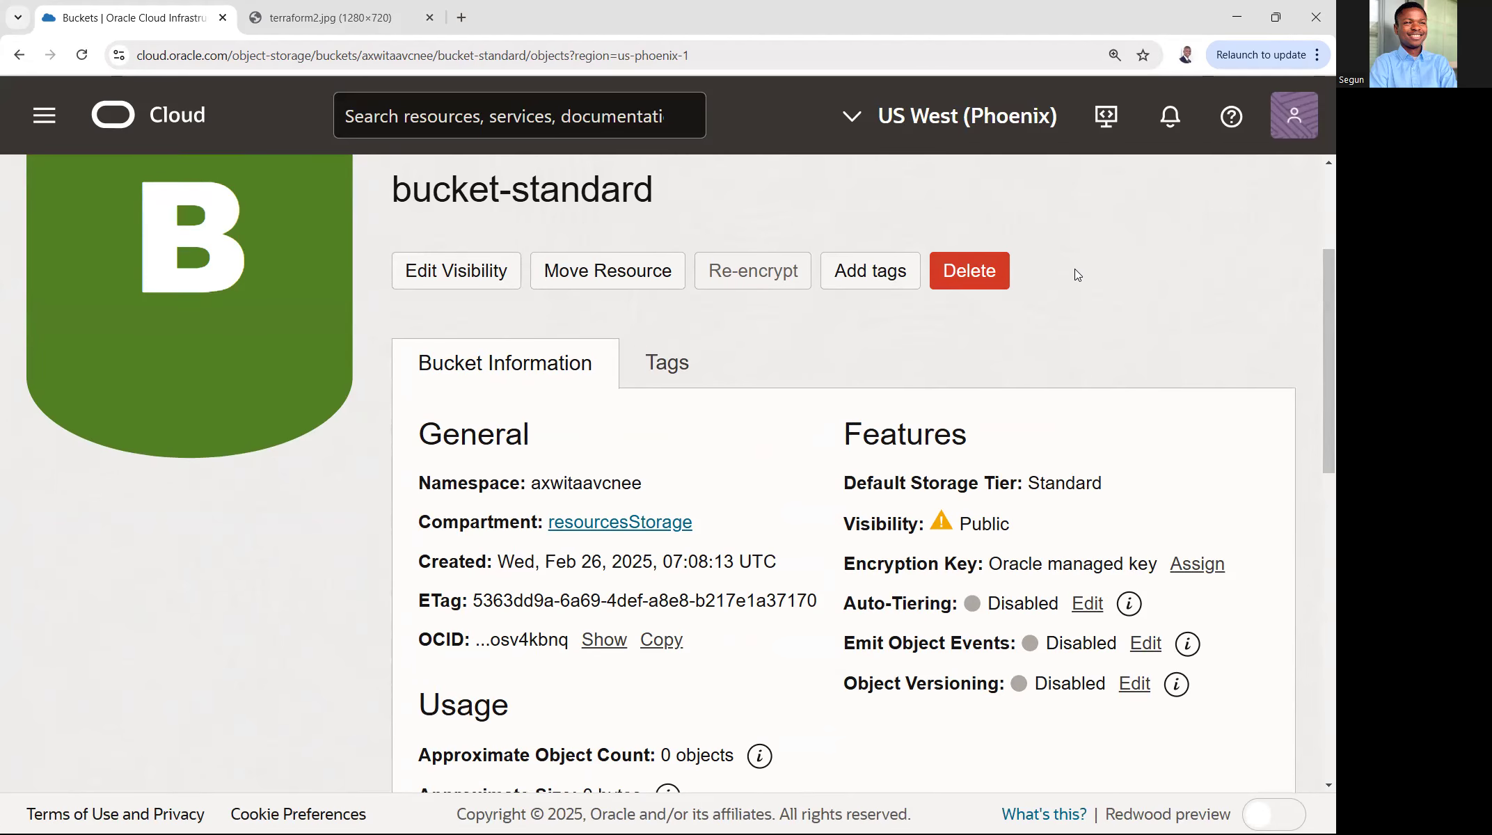
scroll(1074, 268, "up", 3)
scroll(1087, 324, "down", 5)
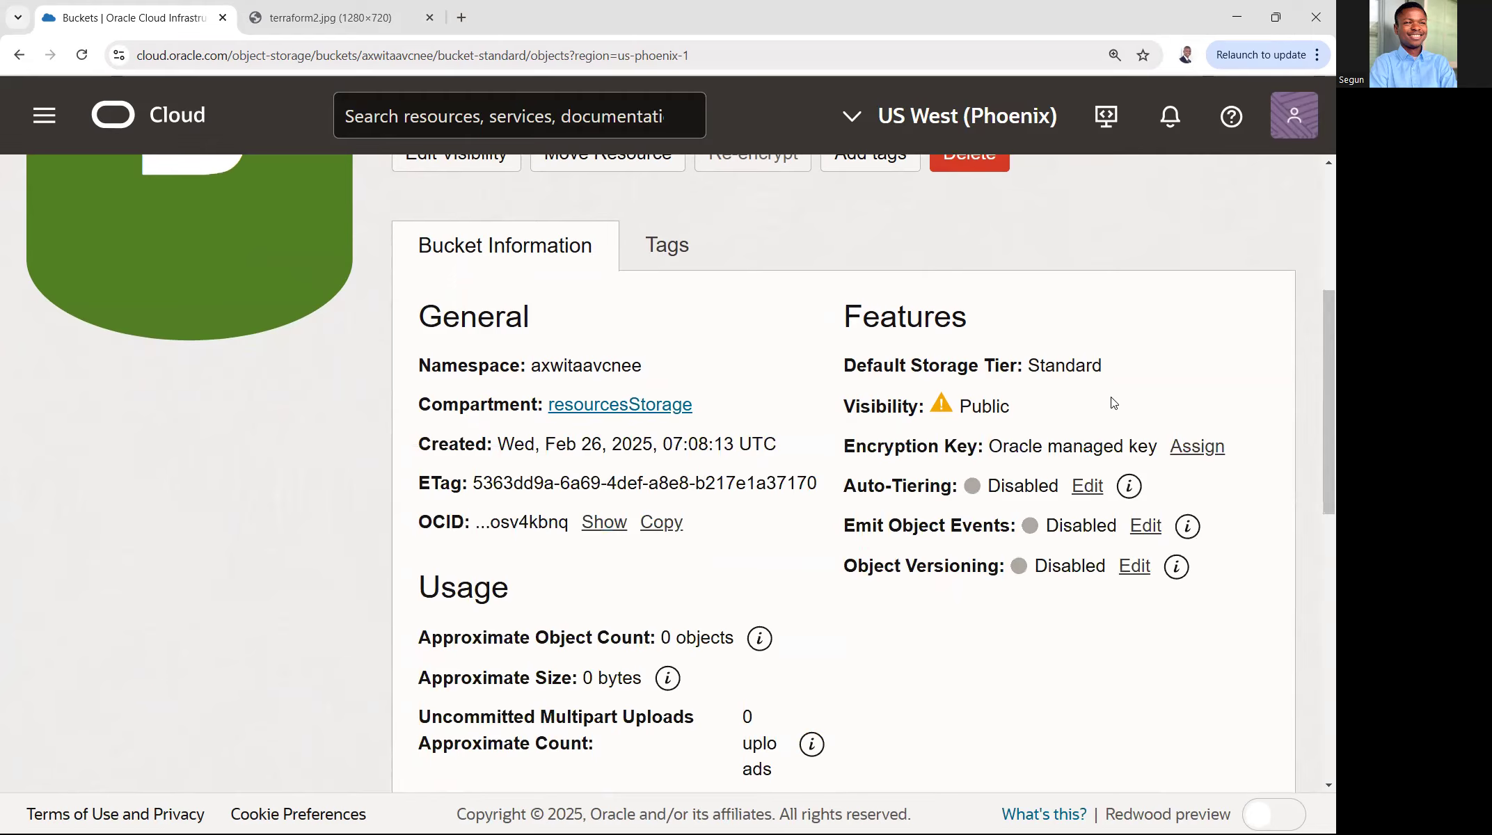
scroll(1128, 315, "down", 7)
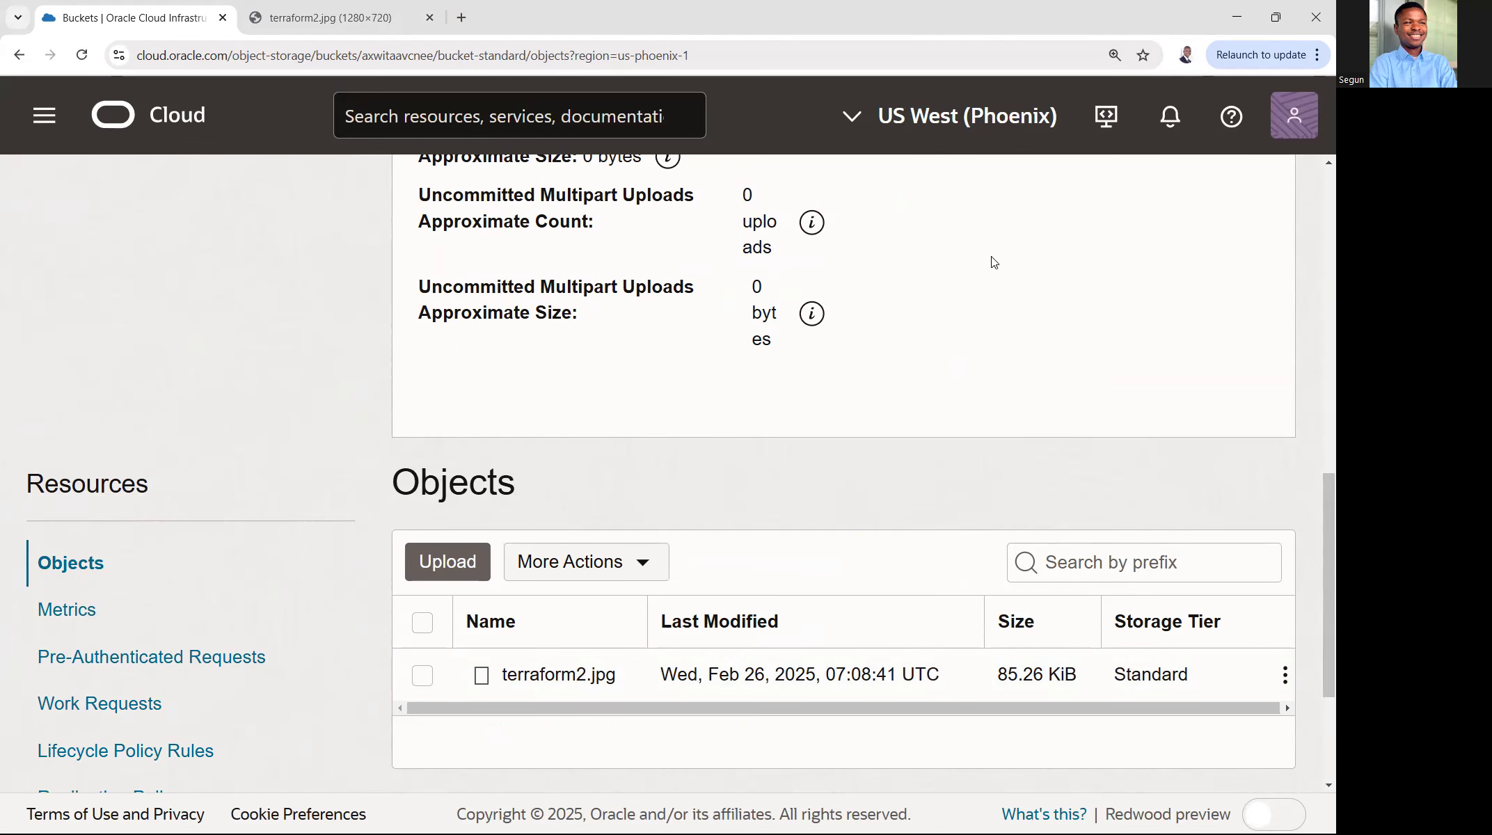
- Change the visibility of bucket-standard to Private and save the change
scroll(993, 262, "up", 12)
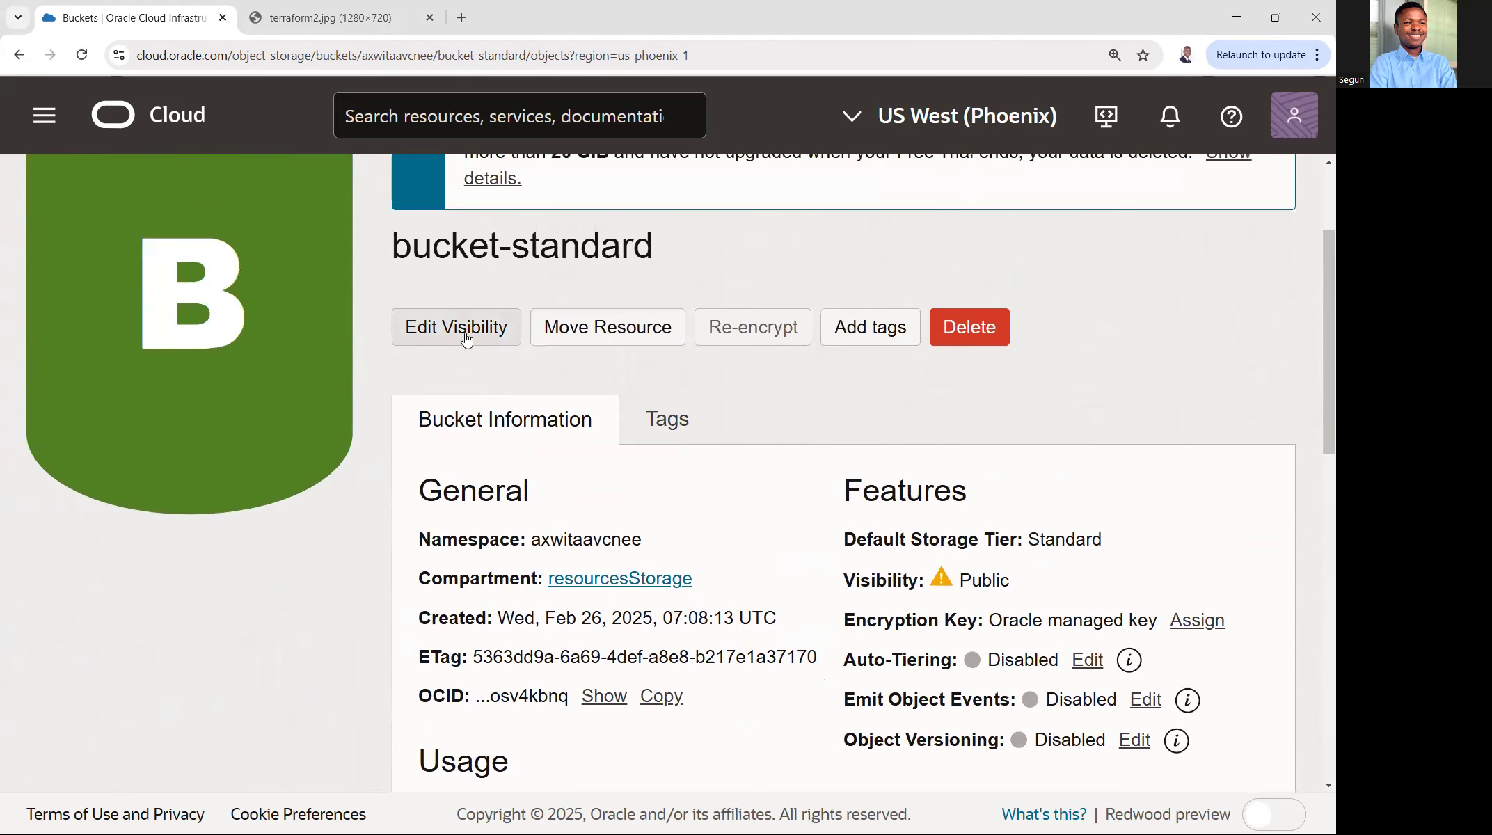
left_click(466, 327)
left_click(324, 447)
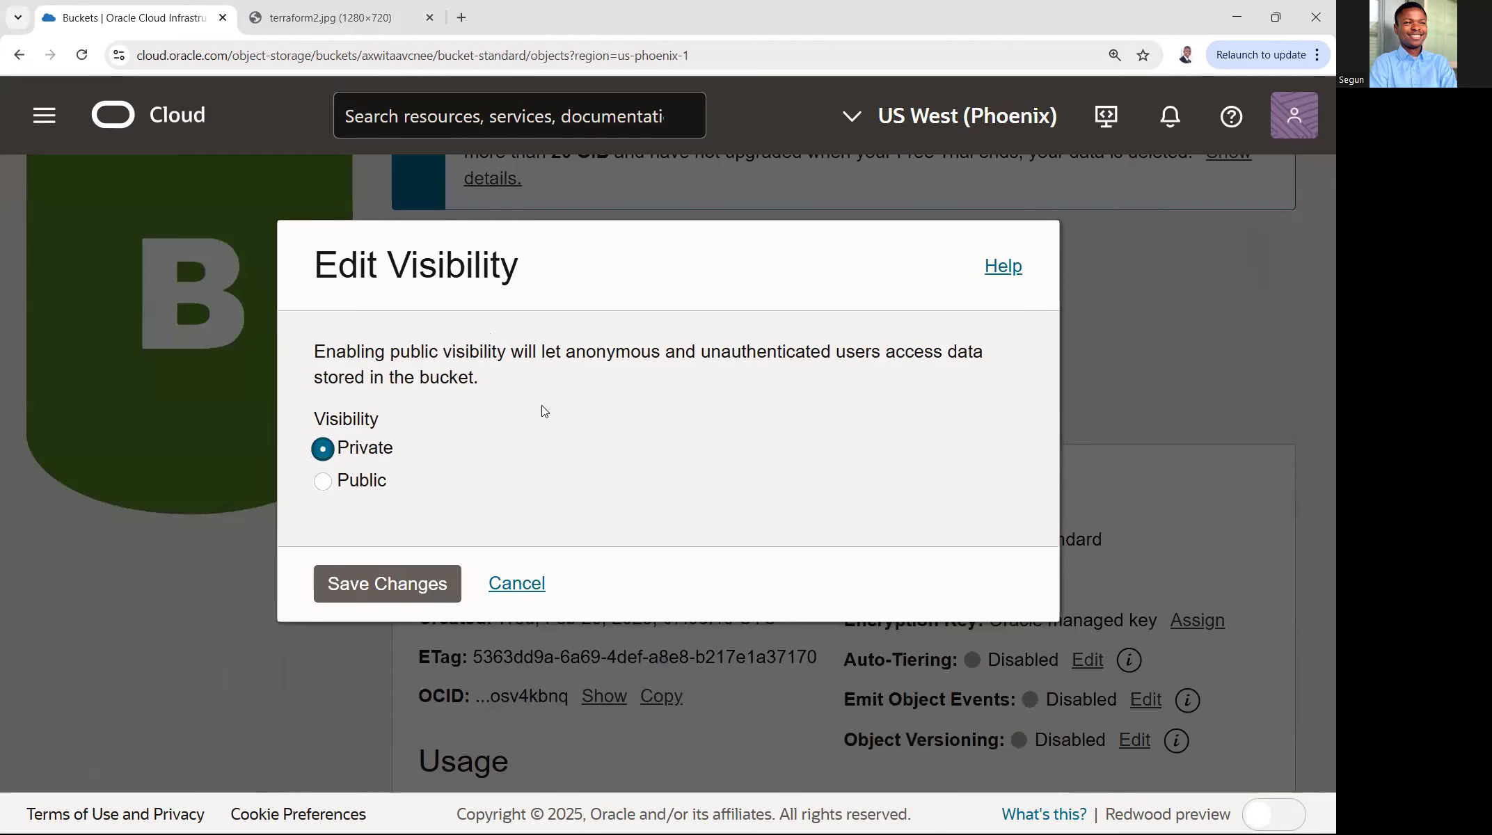
left_click(400, 590)
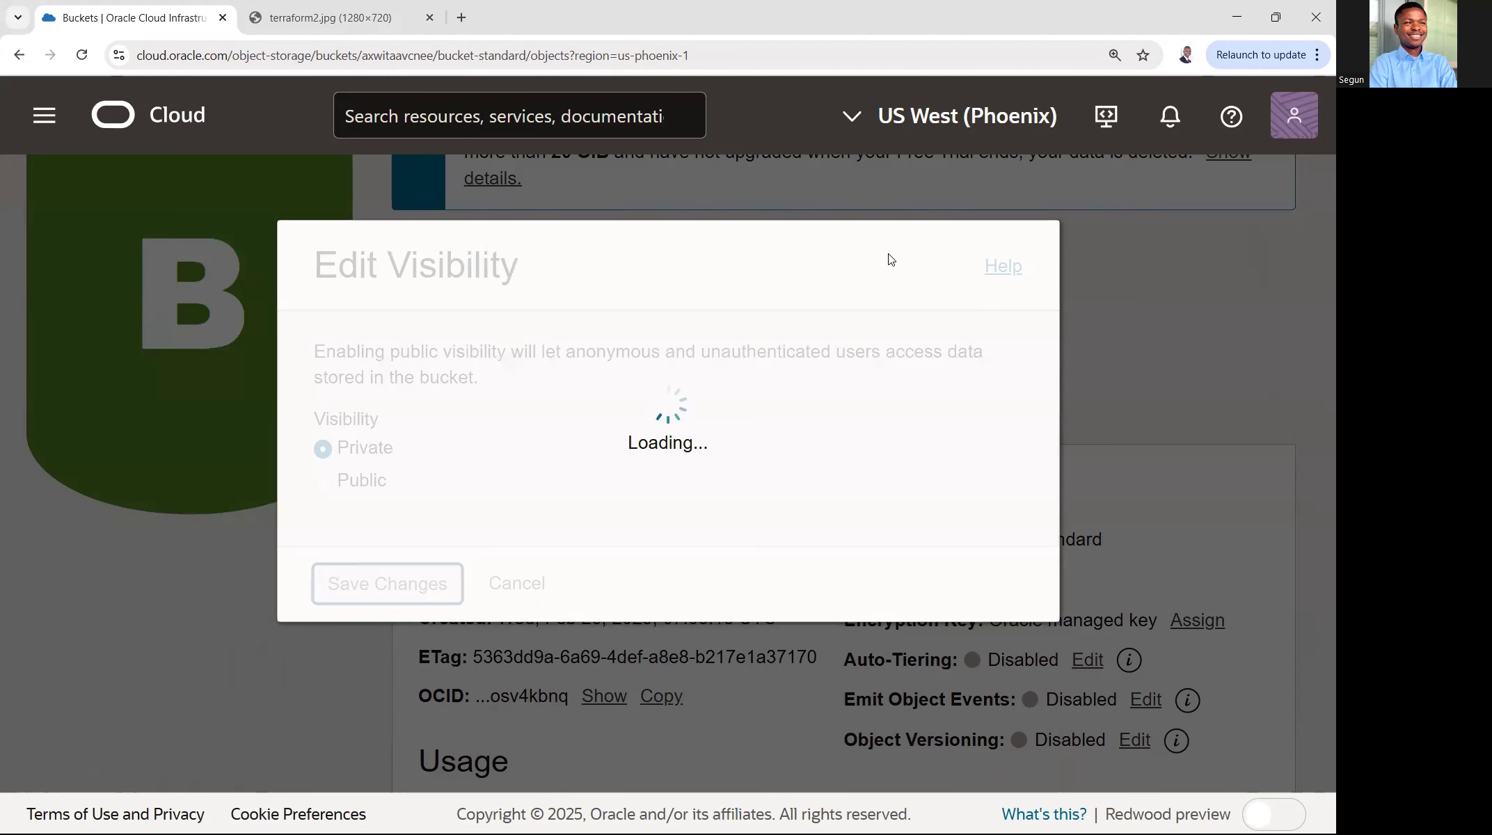
- Check the visibility in the bucket information, reload the terraform2.jpg URL in the other browser tab and read the response
scroll(890, 363, "down", 5)
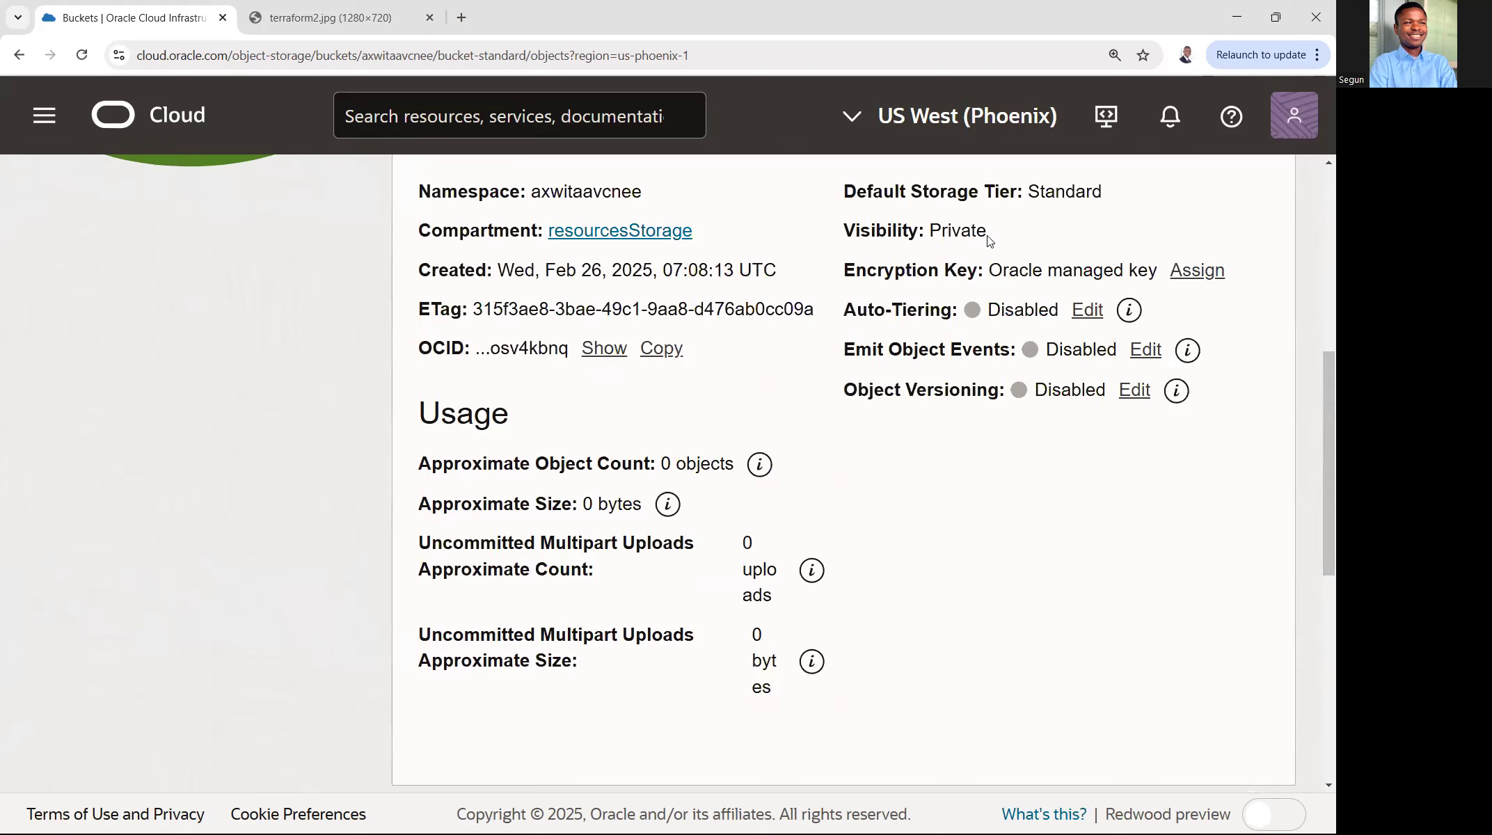
left_click_drag(989, 237, 836, 245)
left_click(1023, 244)
left_click(379, 18)
left_click(82, 55)
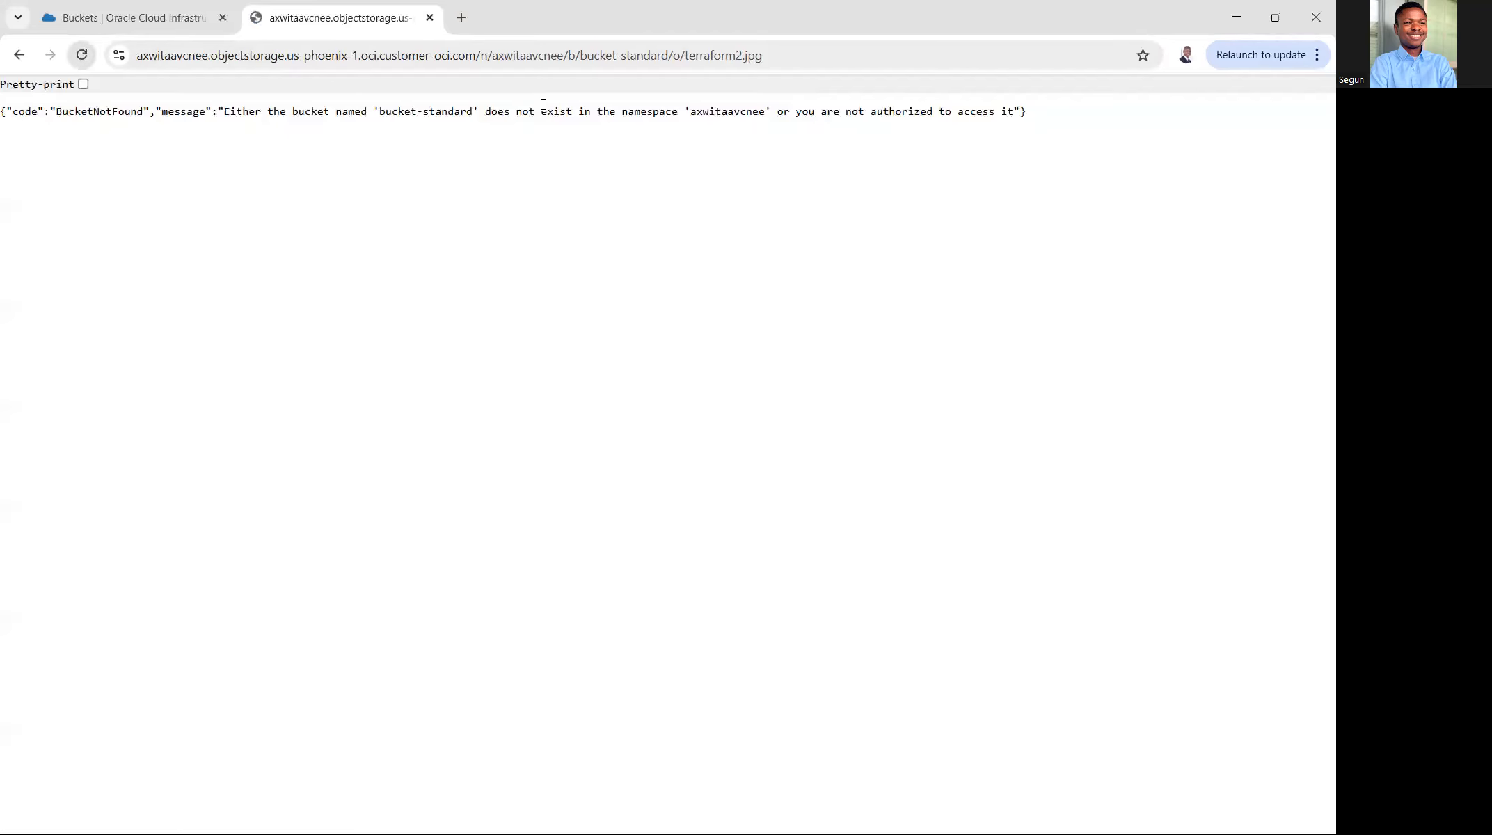
left_click_drag(1007, 116, 880, 113)
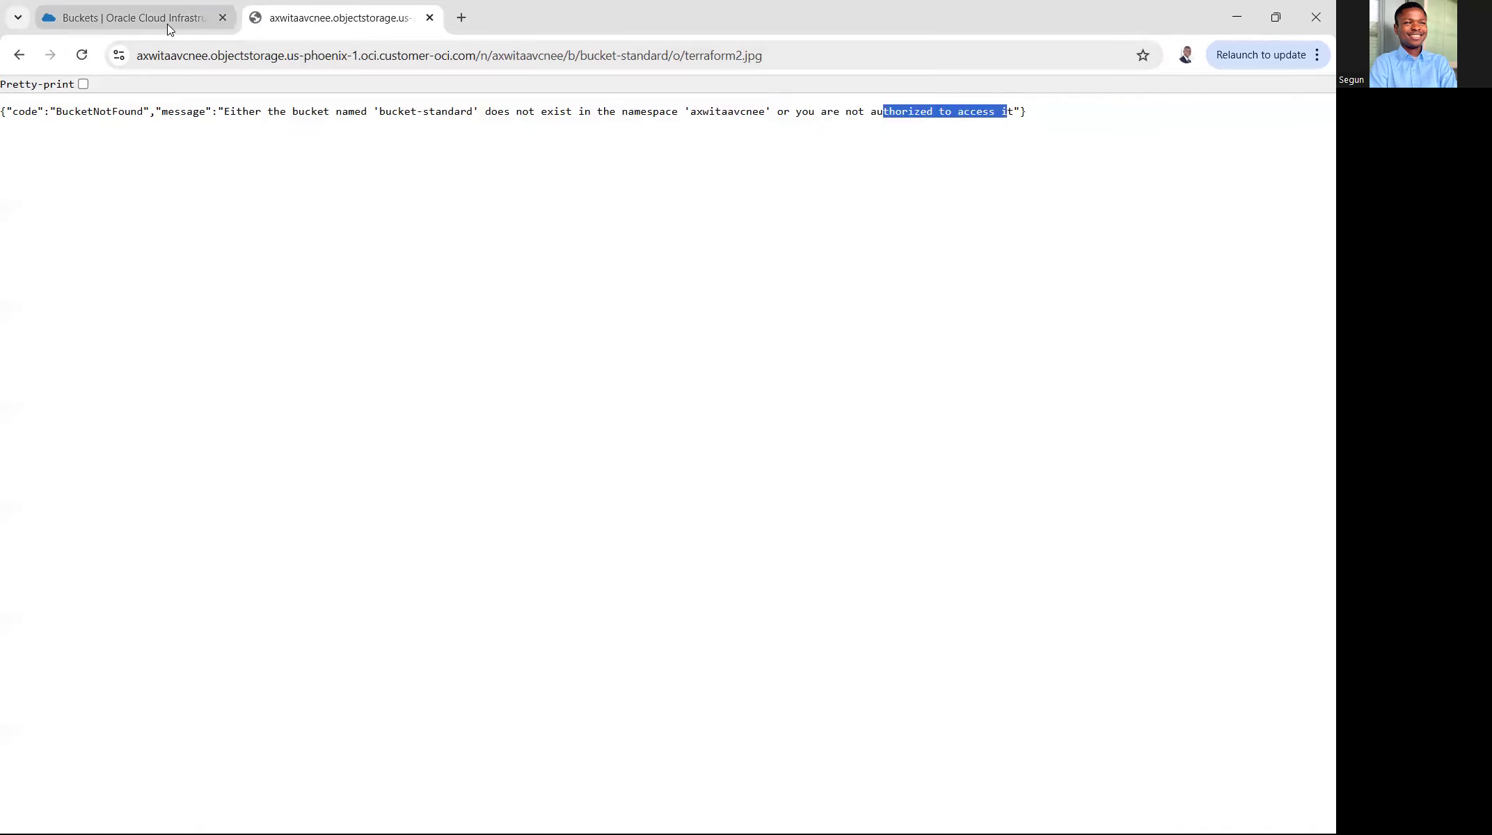
- Return to the Oracle Cloud tab and start a pre-authenticated request for the object terraform2.jpg
left_click(173, 25)
scroll(867, 374, "down", 6)
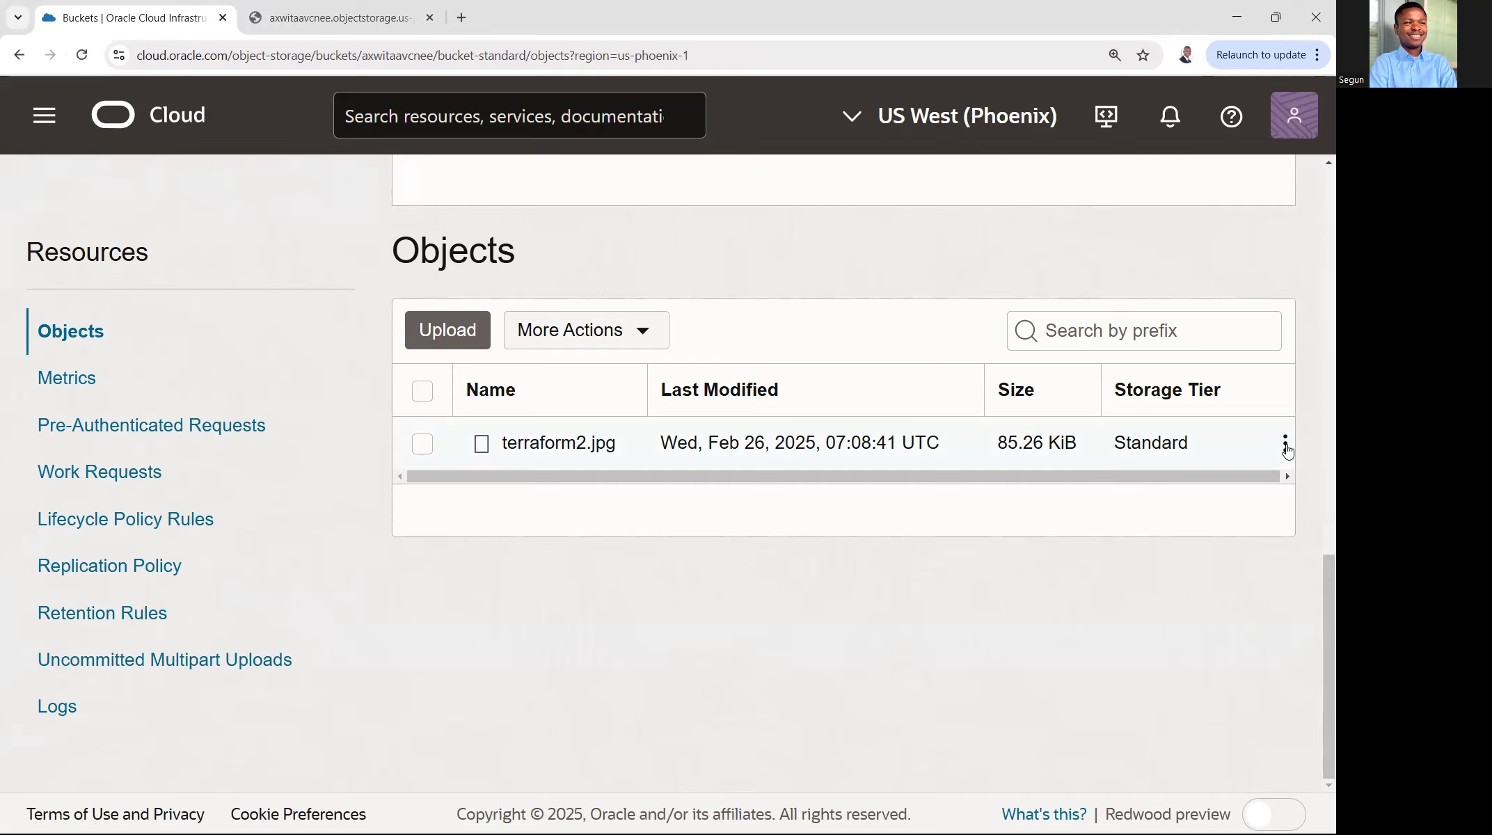
left_click(1285, 445)
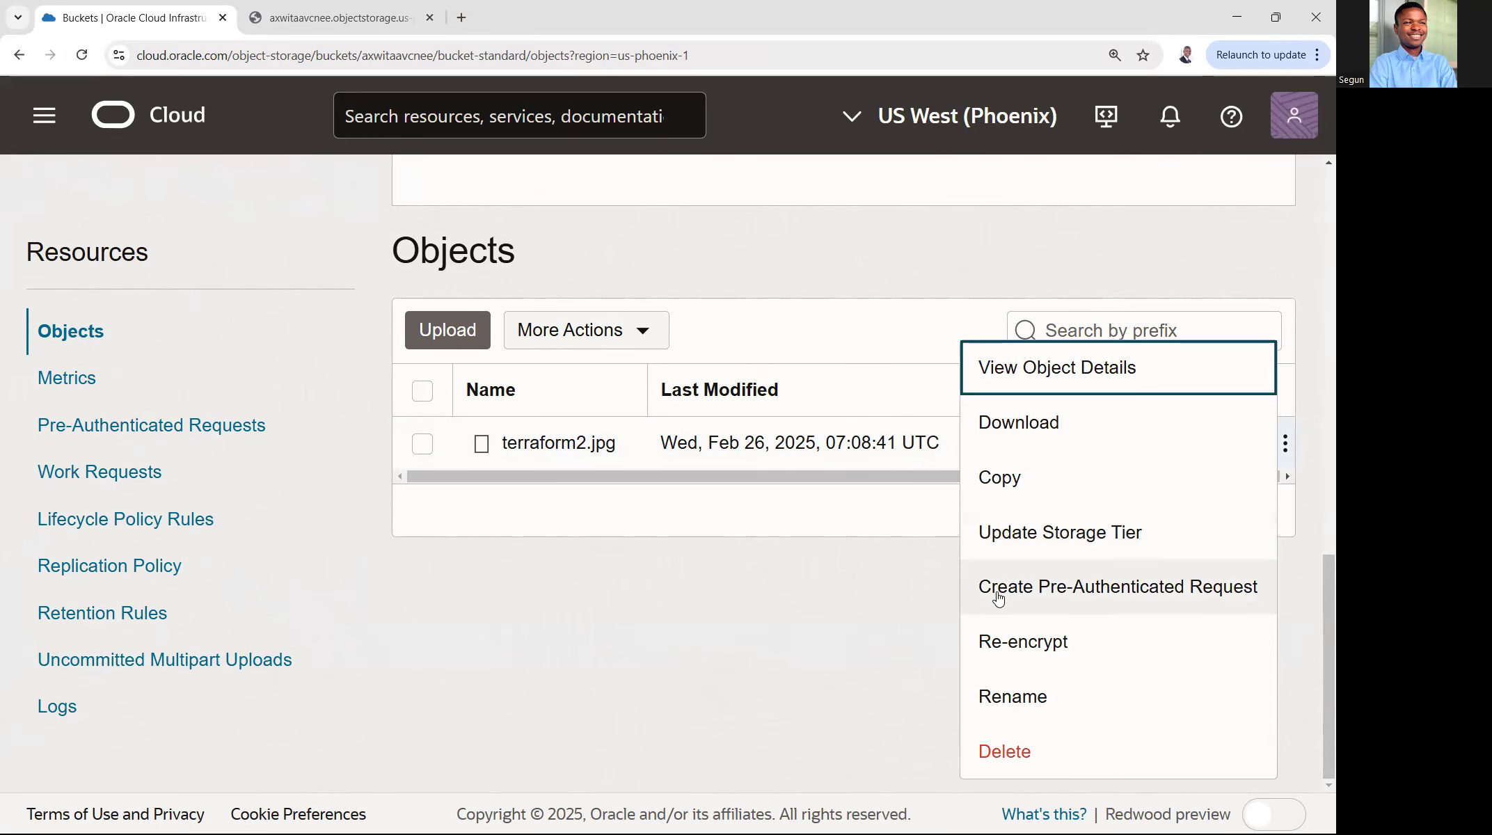
left_click(1178, 591)
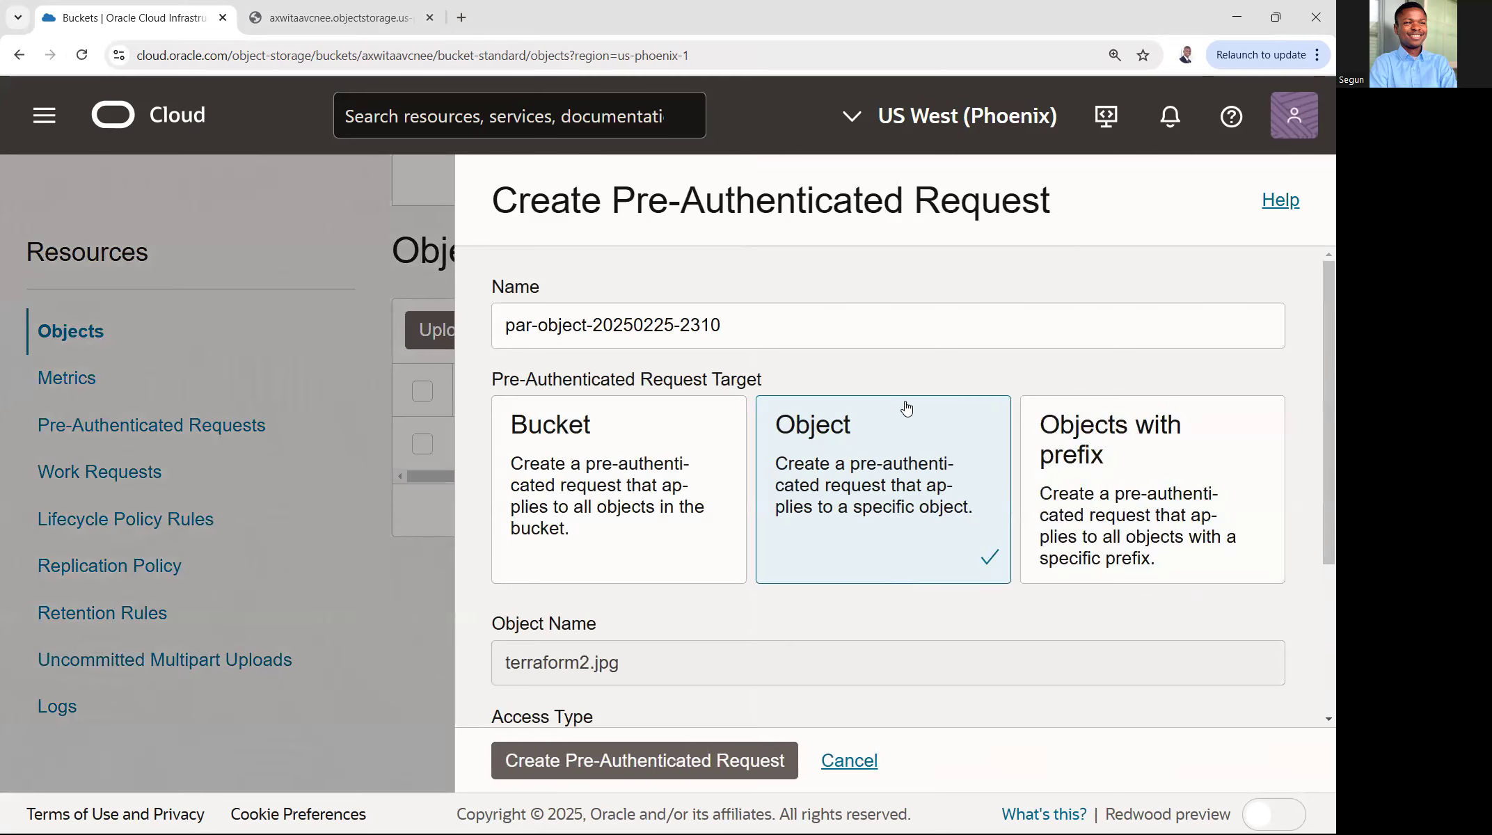
- Set the request's expiration date to Mar 8, 2025 and create the pre-authenticated request
scroll(901, 404, "down", 3)
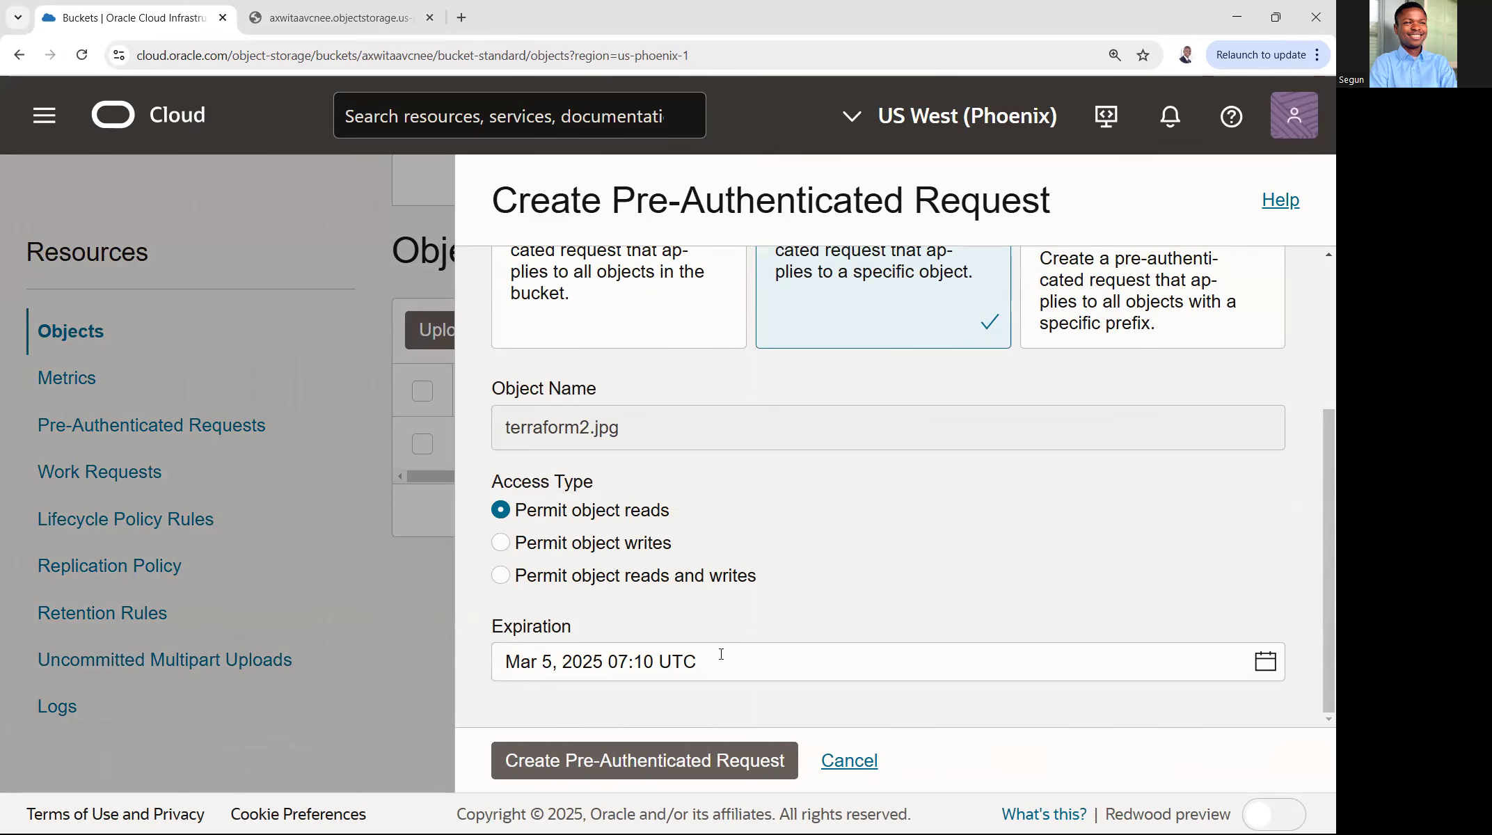
left_click_drag(572, 627, 475, 627)
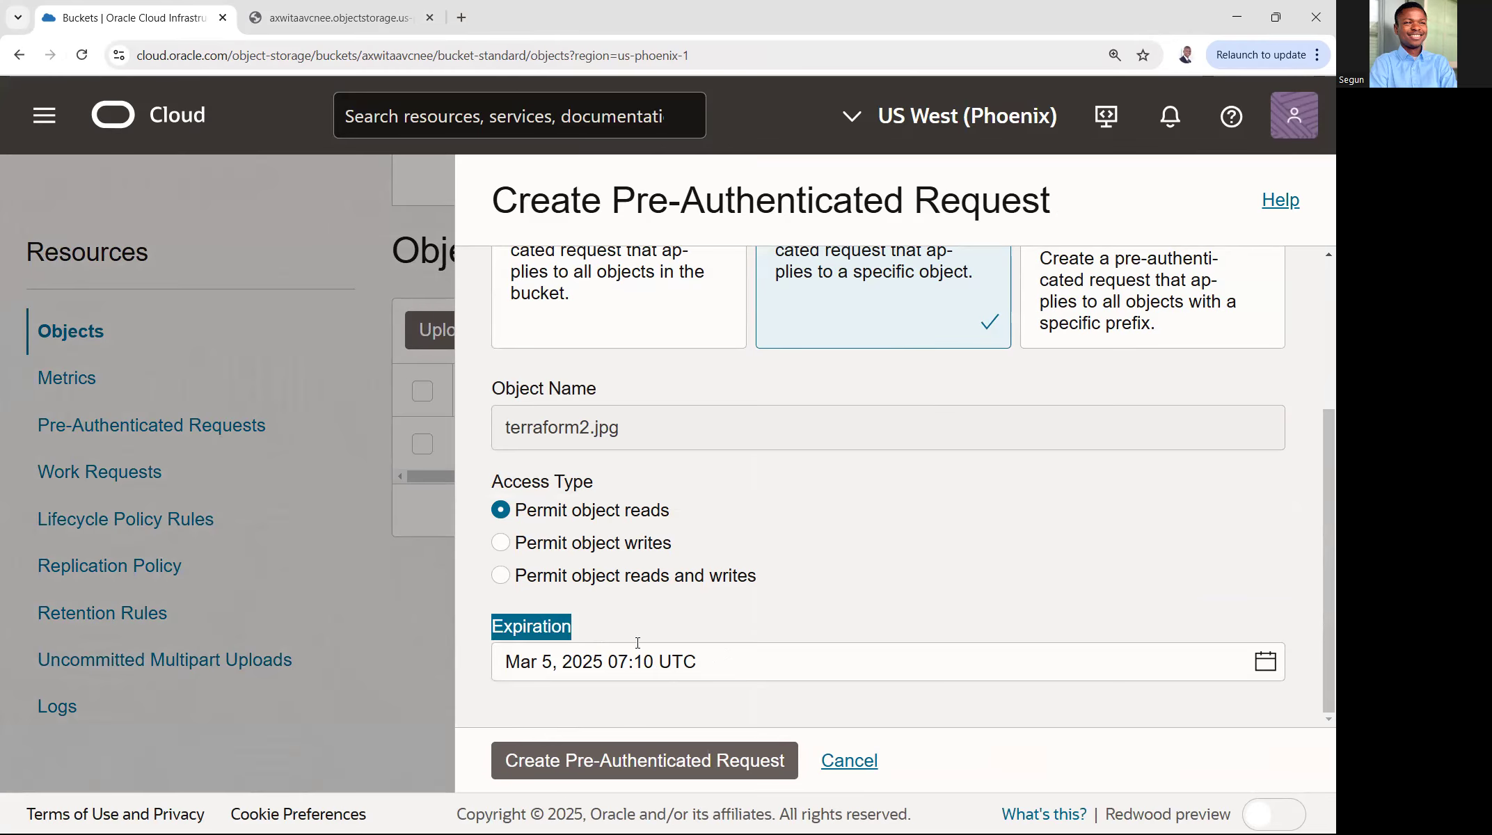
left_click(717, 662)
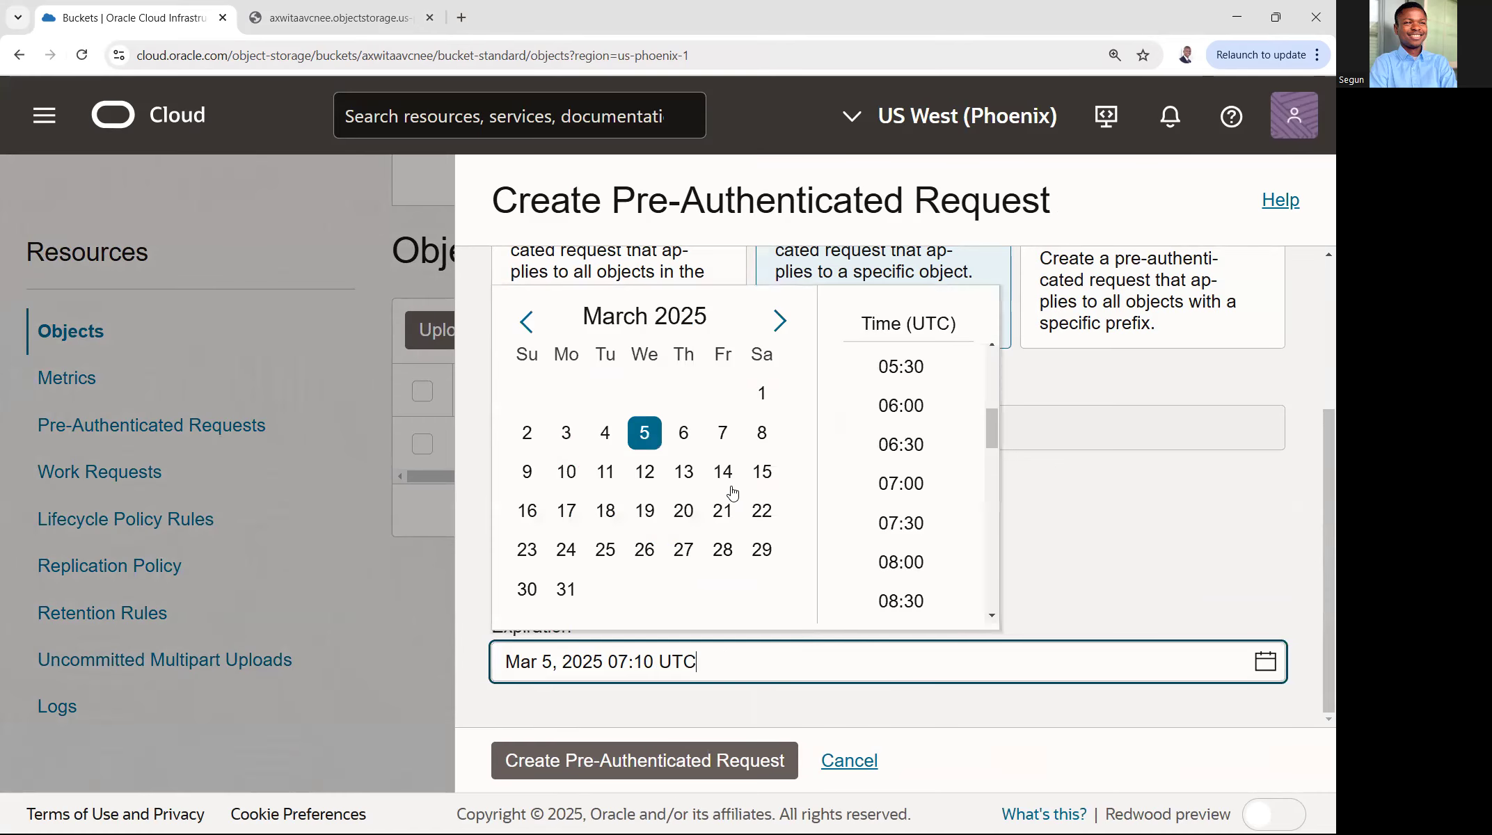
left_click(762, 433)
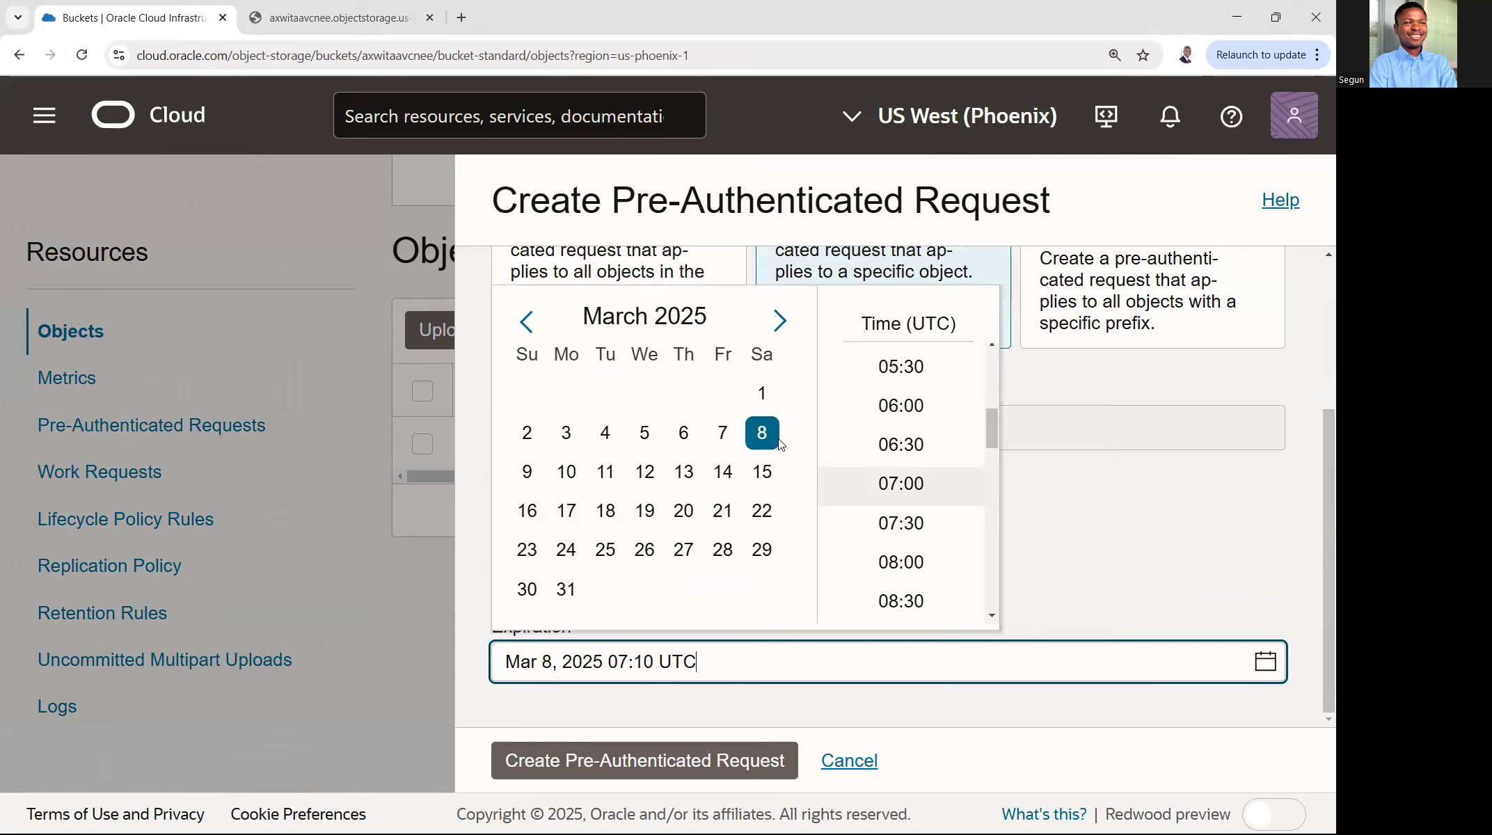
scroll(961, 449, "down", 3)
scroll(930, 524, "down", 4)
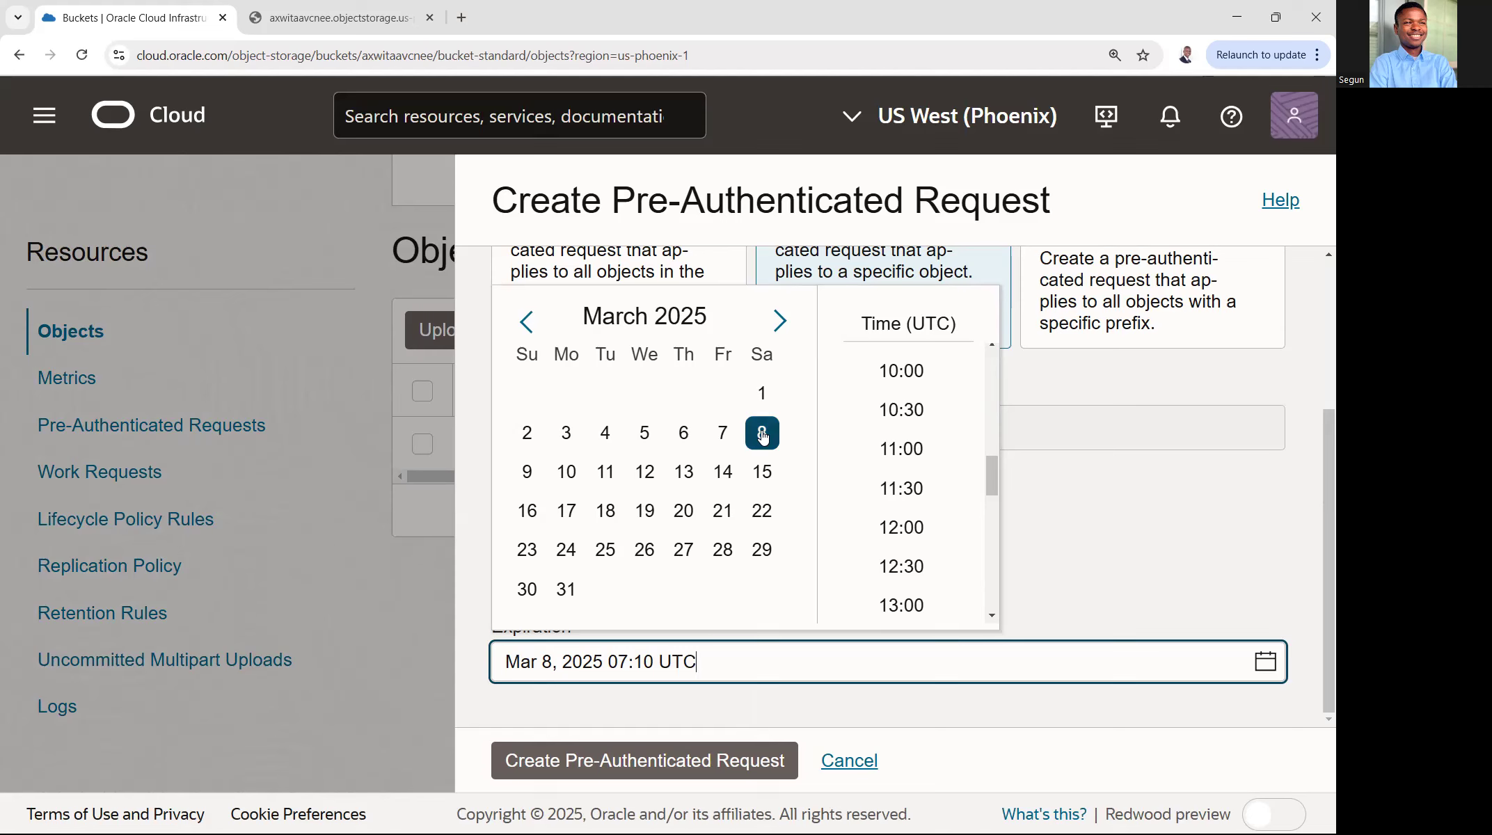
left_click(610, 761)
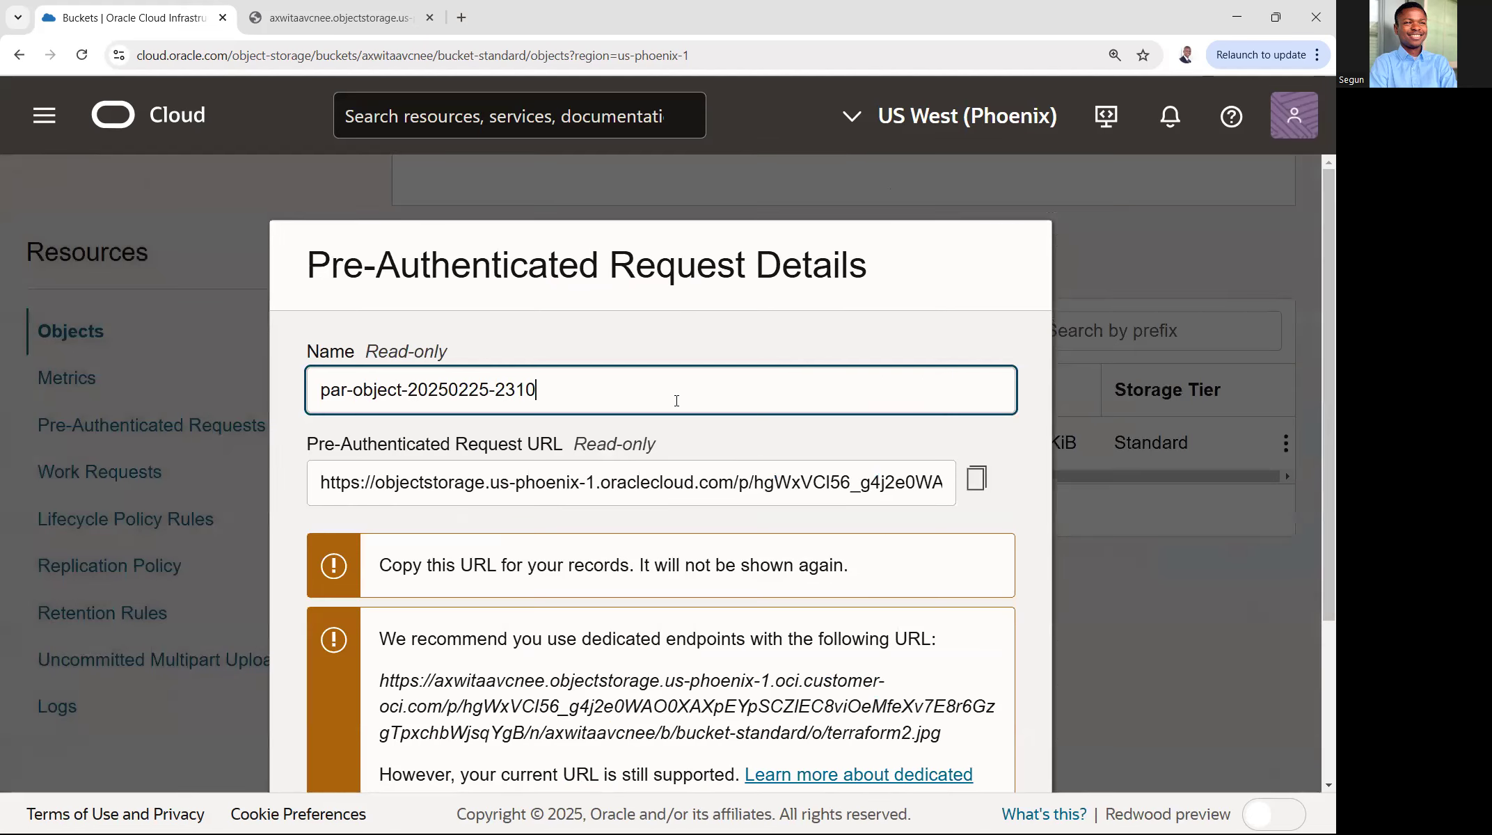
- Copy the recommended dedicated endpoint URL from the pre-authenticated request details
scroll(679, 407, "down", 3)
left_click_drag(380, 457, 943, 510)
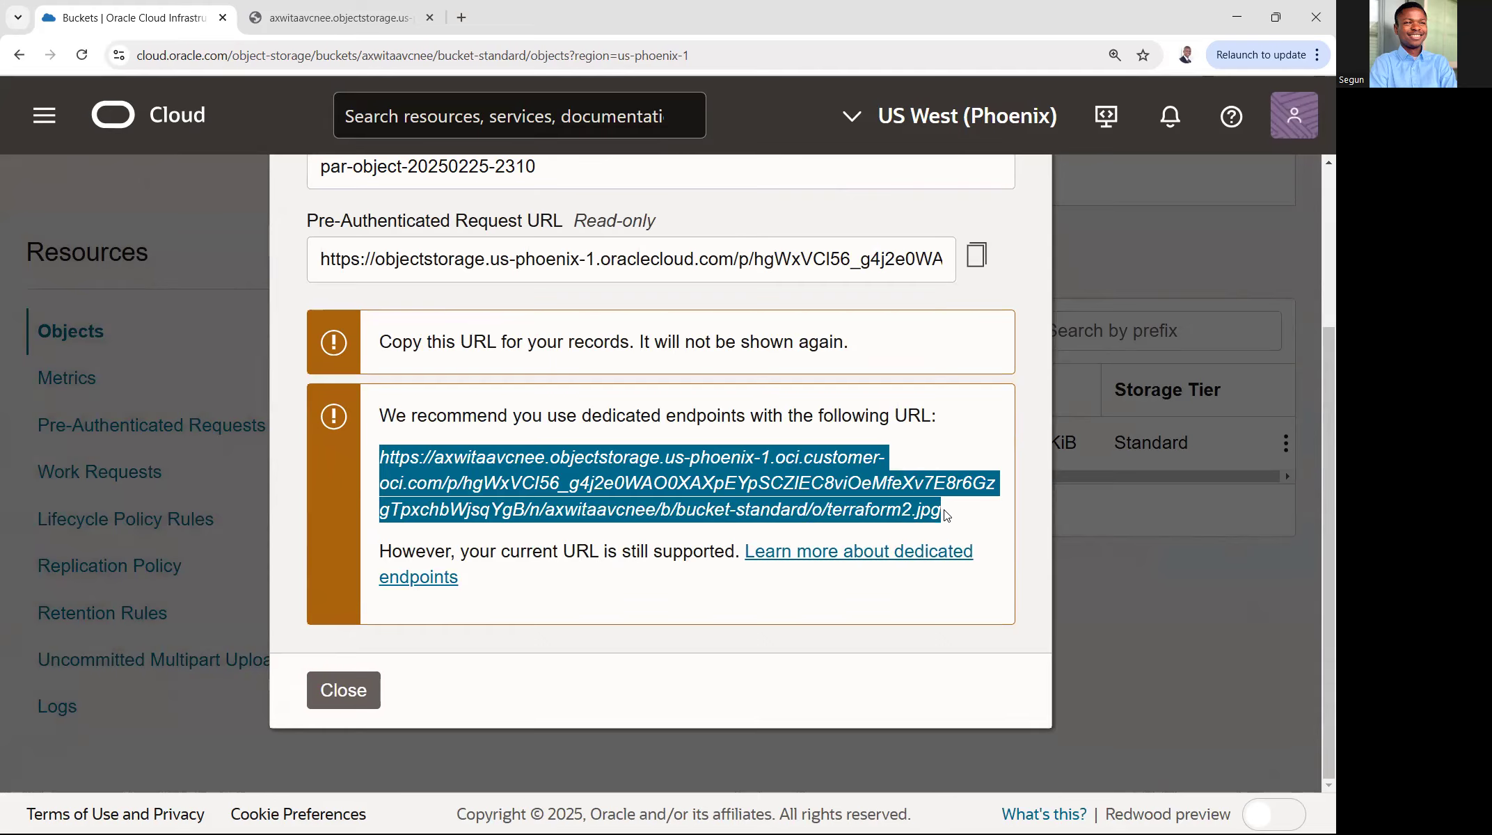
right_click(821, 492)
left_click(854, 518)
- Open the copied pre-authenticated request URL of terraform2.jpg in a new browser tab
left_click(461, 17)
right_click(503, 47)
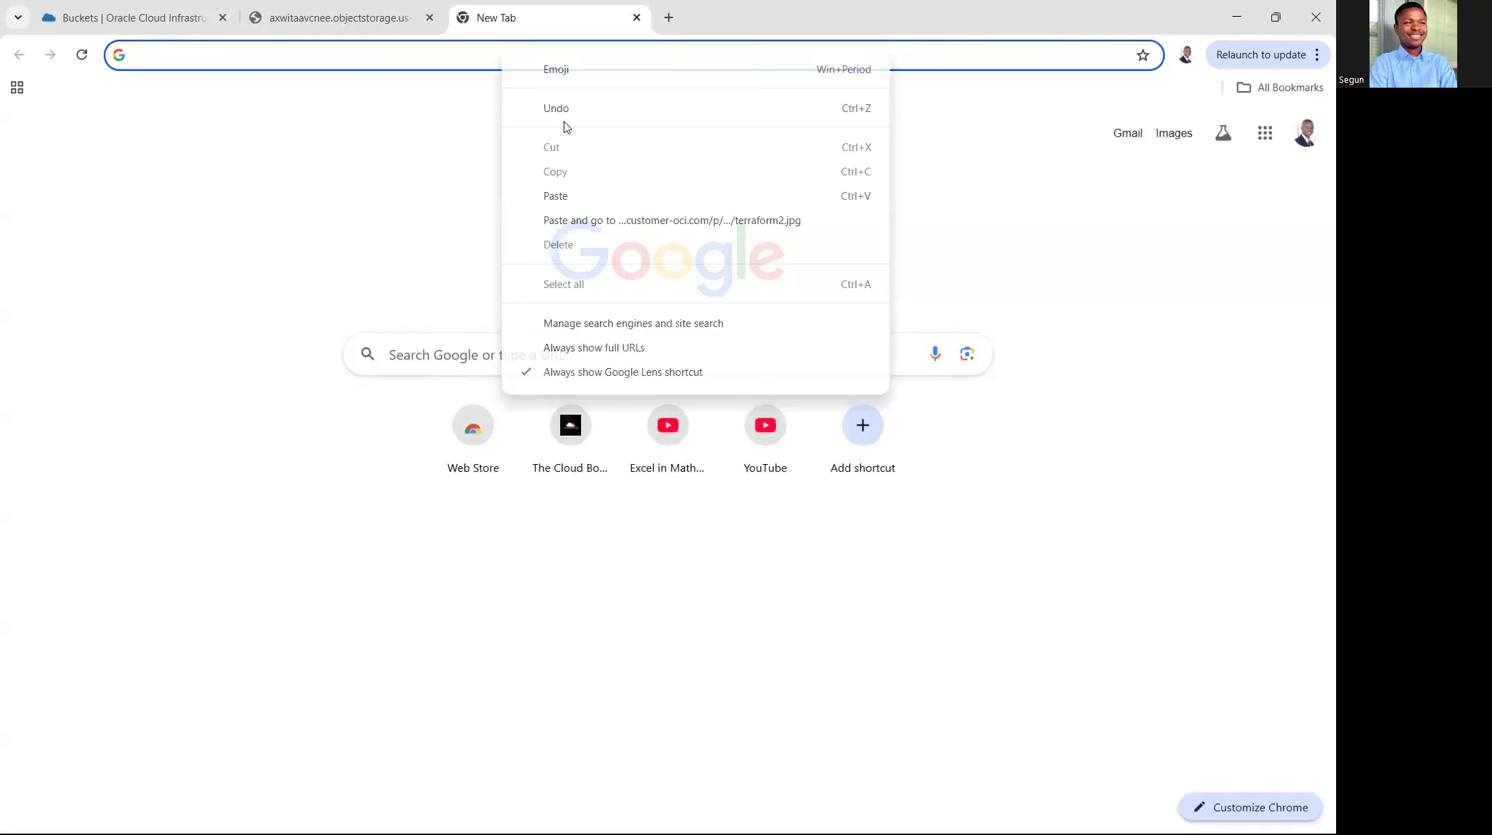
left_click(577, 197)
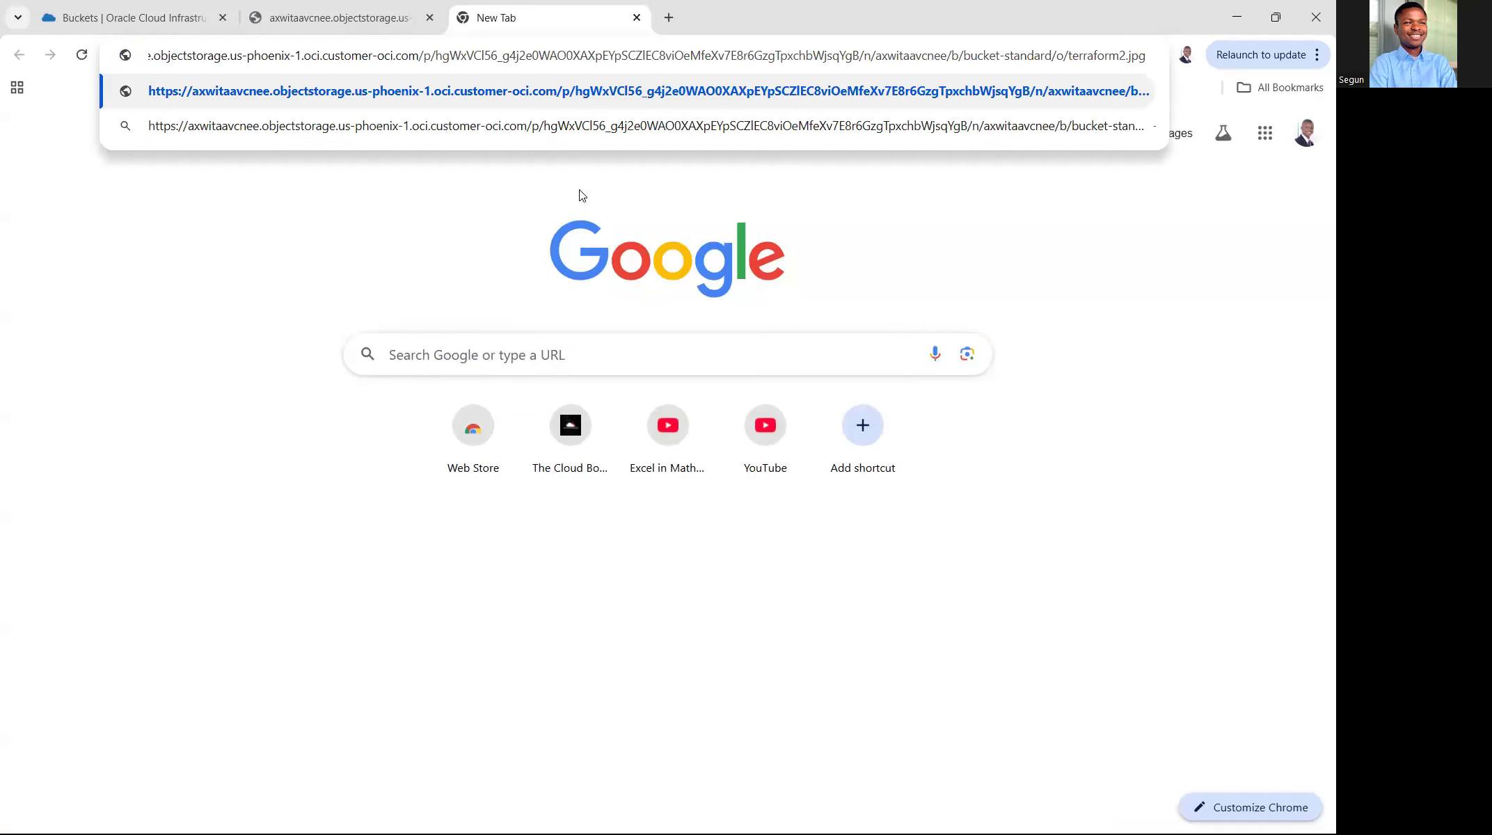
key("Return")
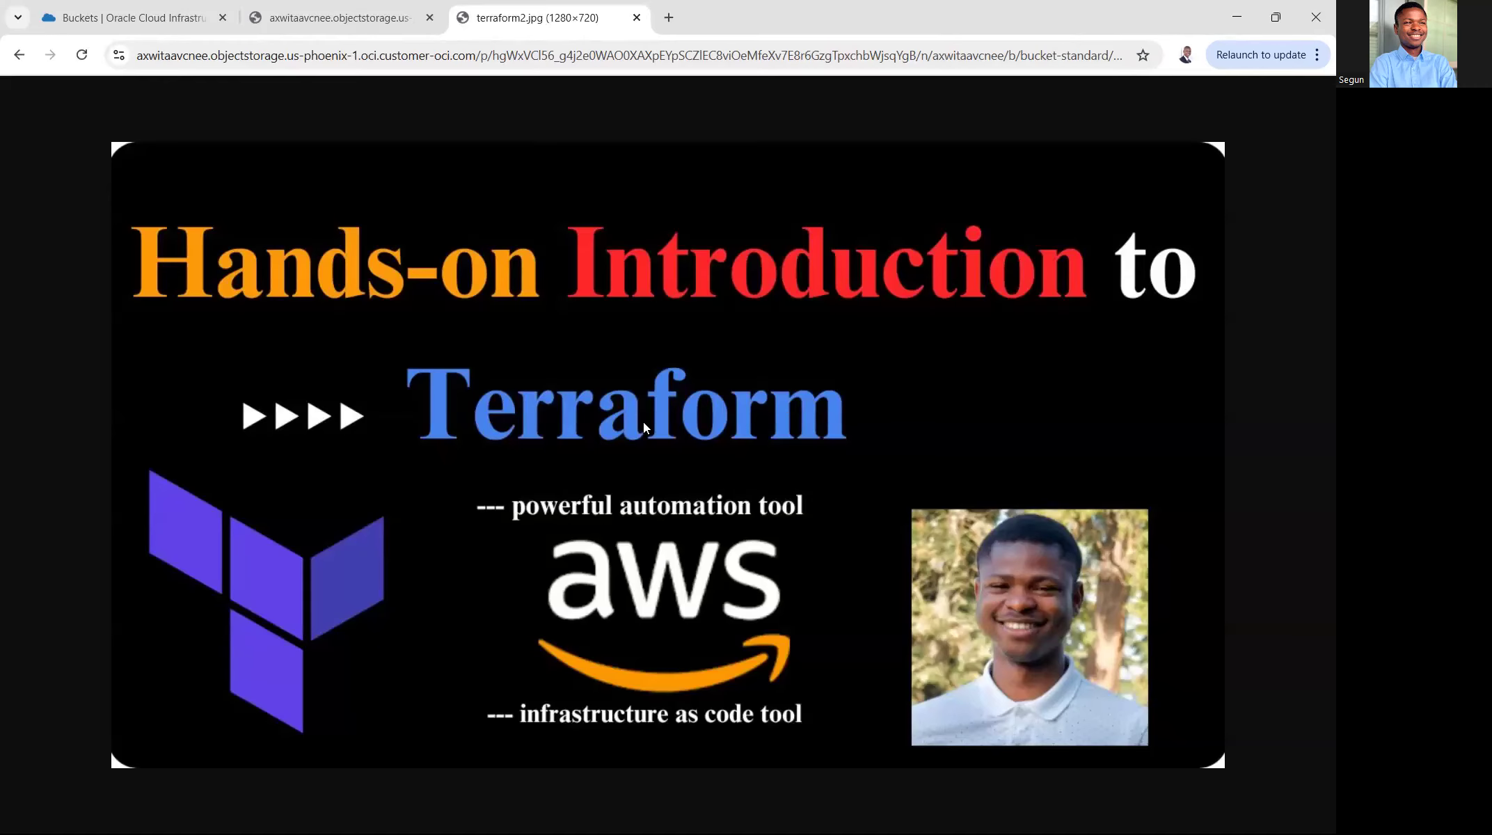
- Close the request details in the Oracle Cloud tab, check the bucket's visibility and view the image opened through the pre-authenticated URL again
left_click(185, 21)
left_click(344, 690)
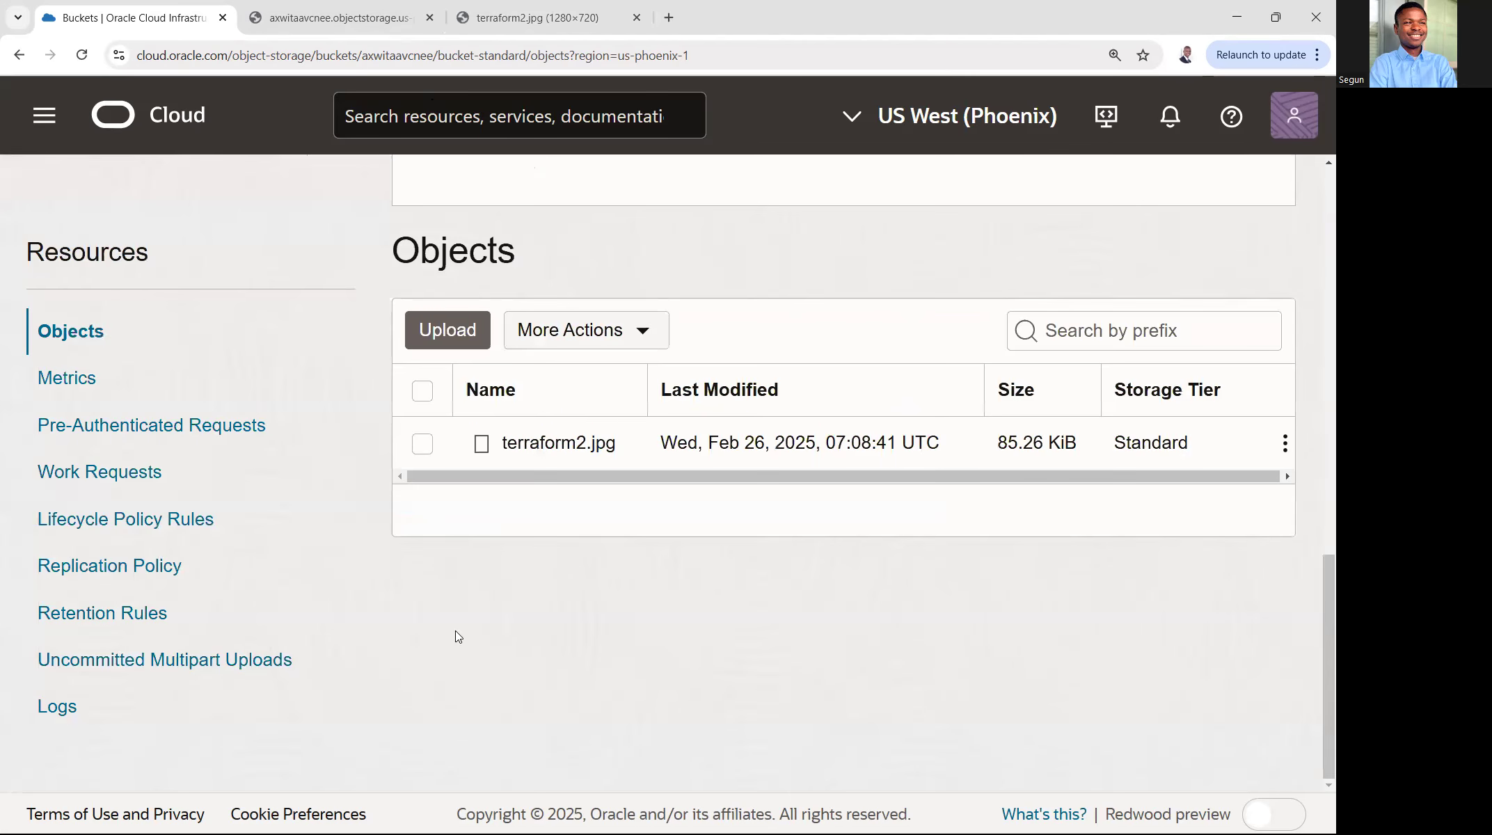
scroll(807, 411, "up", 5)
scroll(807, 409, "up", 6)
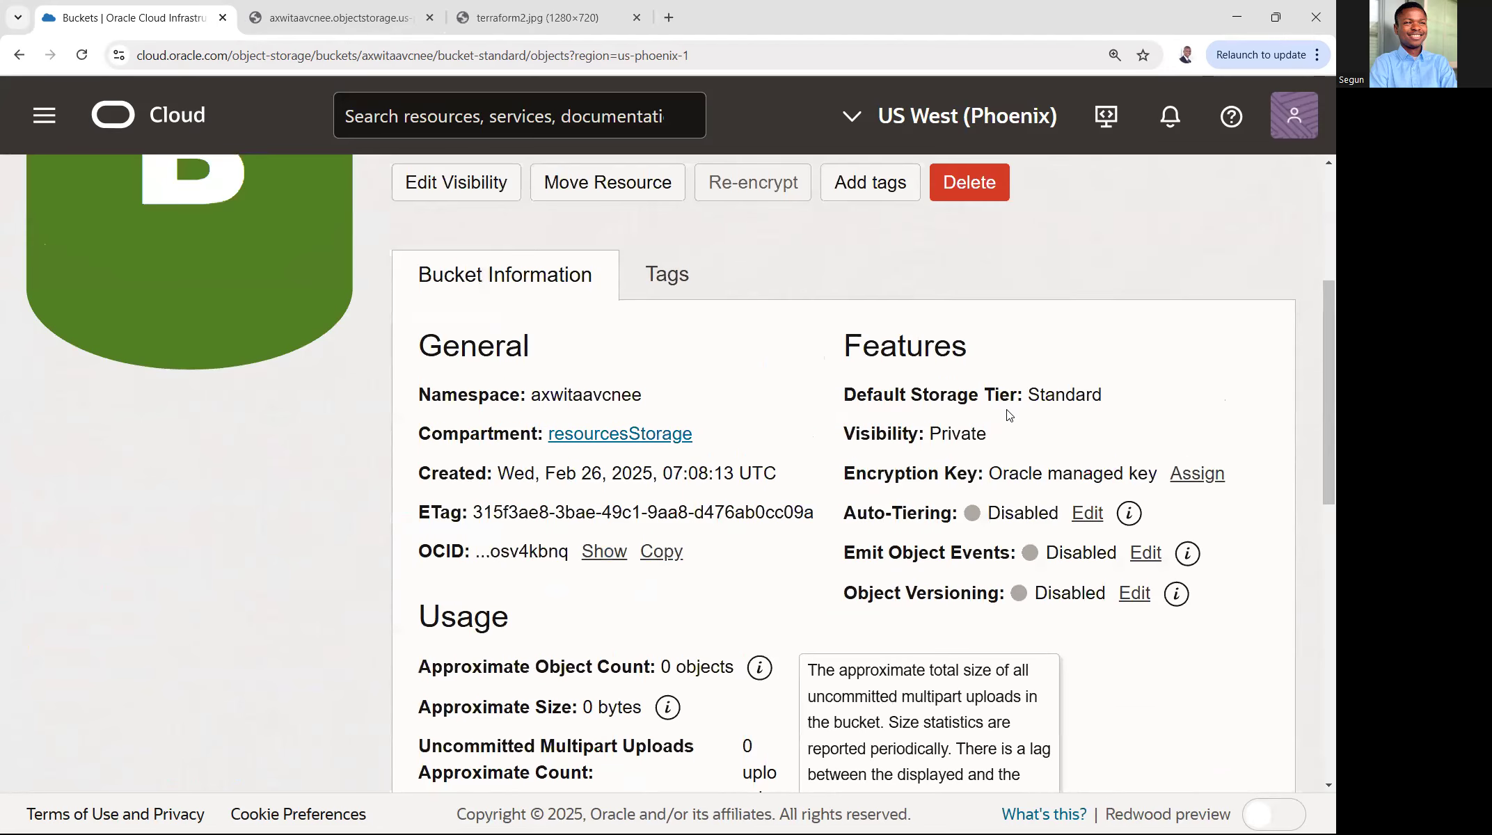
left_click_drag(997, 433, 839, 445)
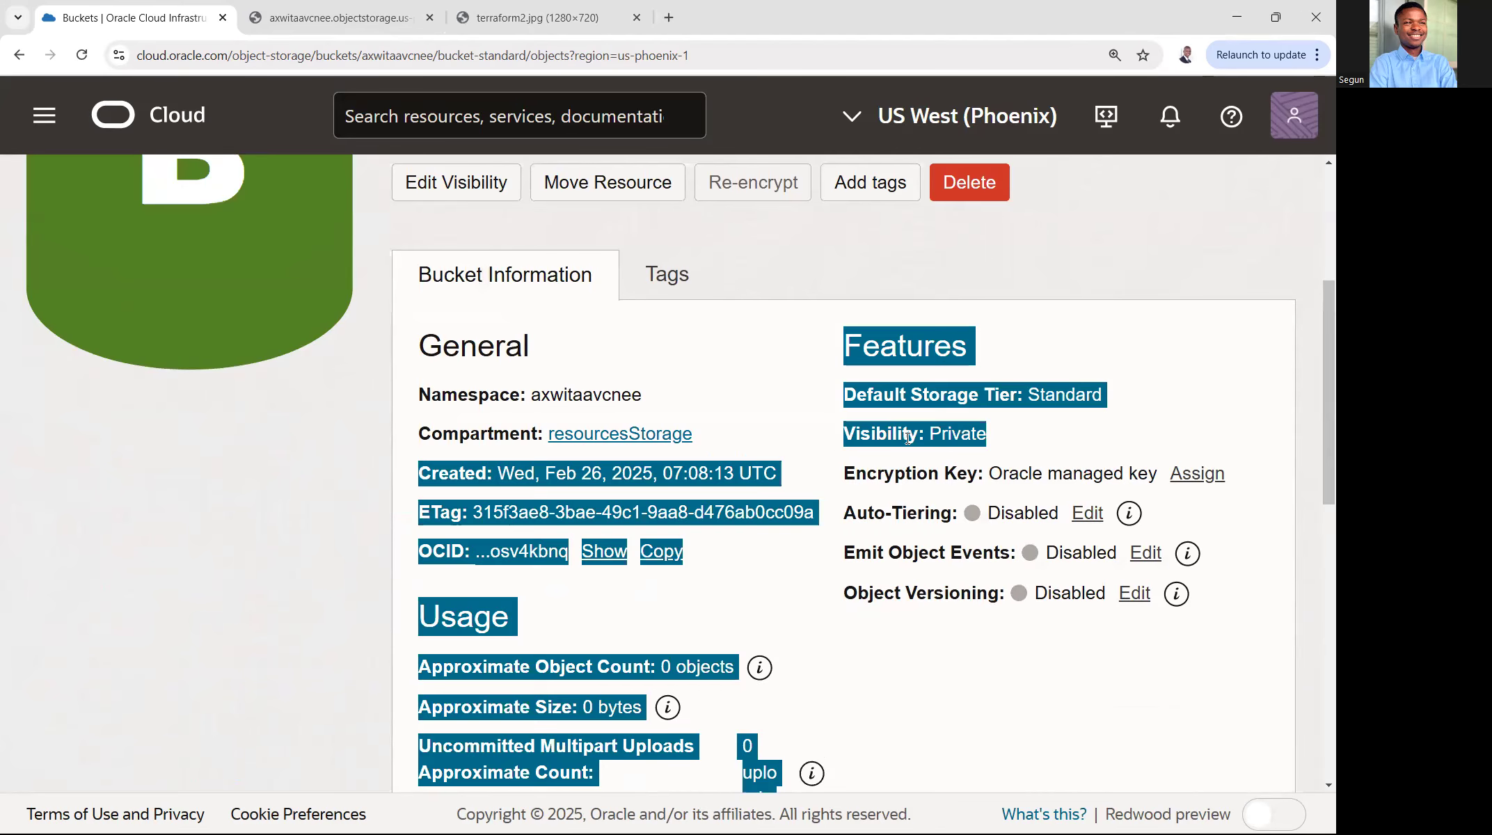
left_click(1003, 440)
left_click(587, 28)
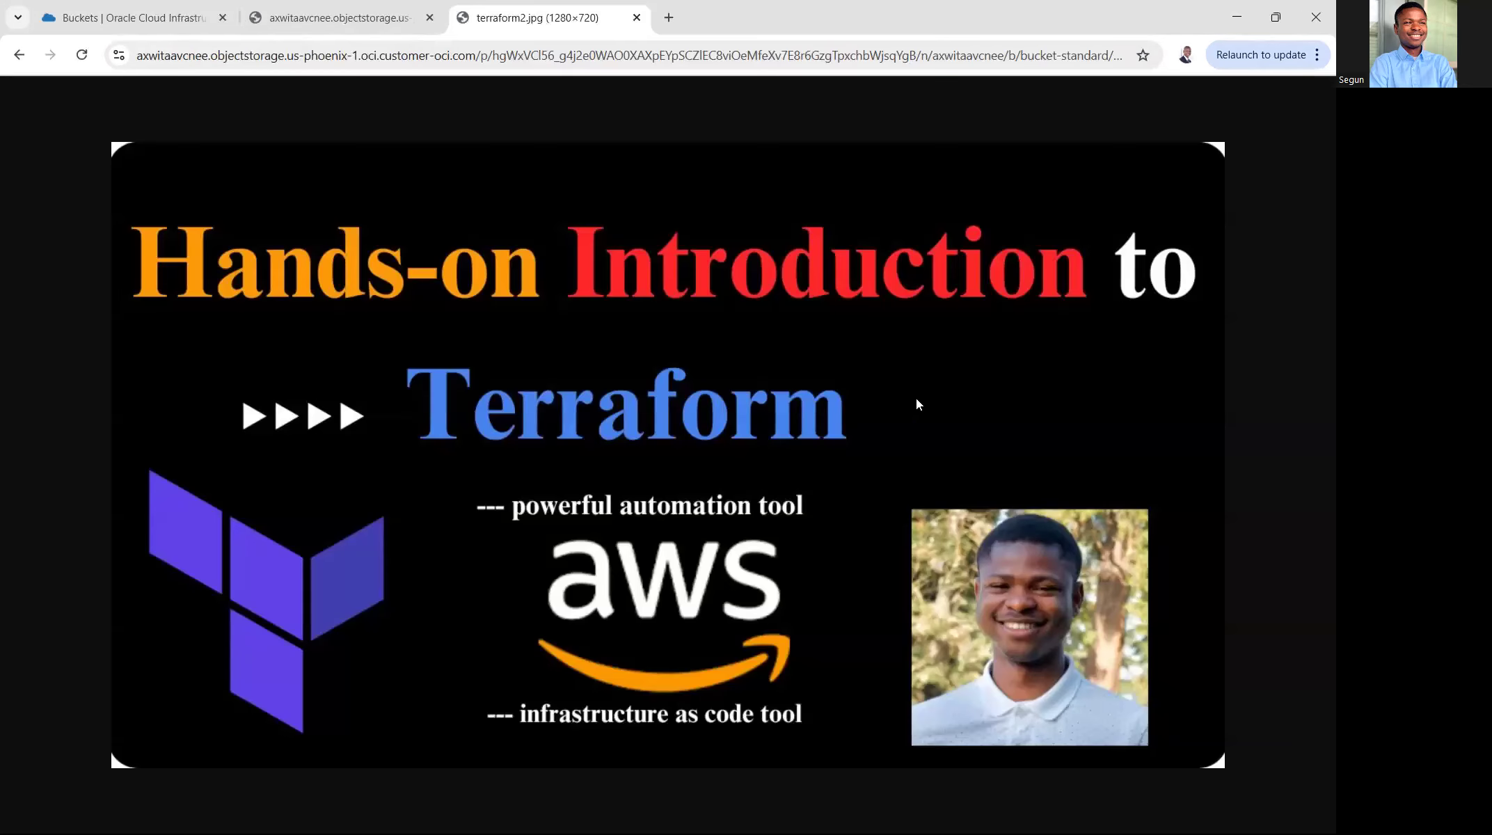